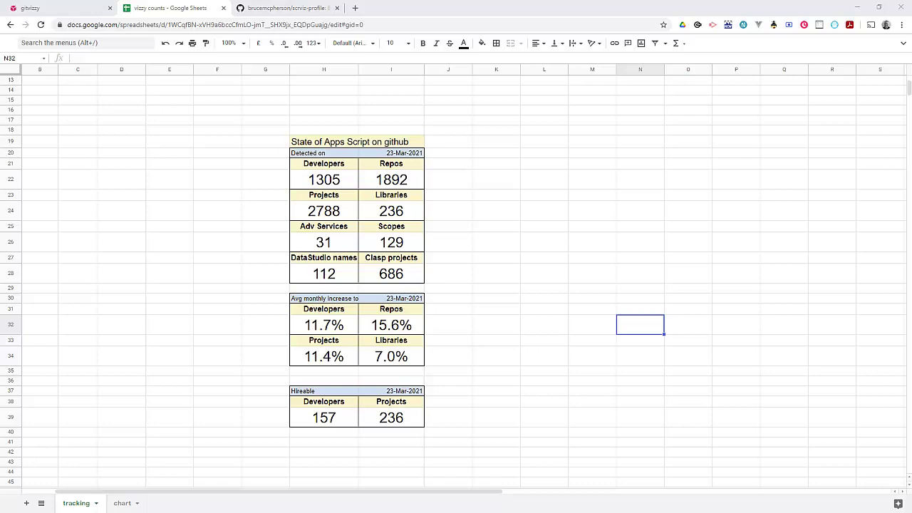
Step: View the growth chart sheet in the vizzy counts spreadsheet, and browse the owners and repositories tree in scrviz
left_click(123, 504)
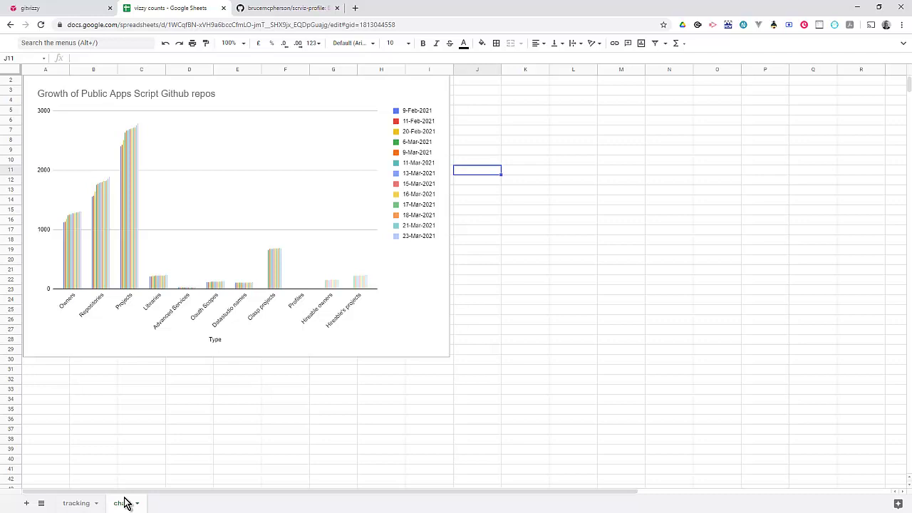
key("ctrl+shift+Tab")
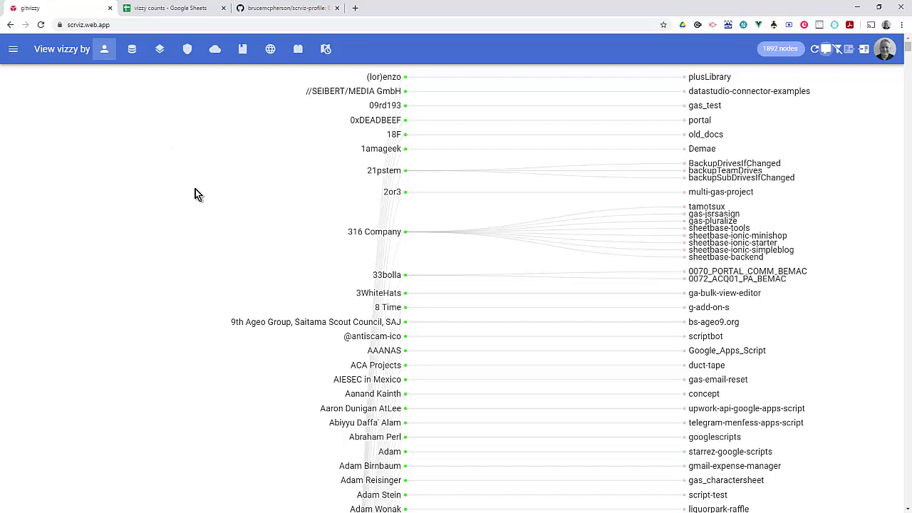
scroll(195, 189, "down", 6)
scroll(195, 189, "up", 6)
Step: Show the filters and limit the tree to the repositories owned by the app's creator
left_click(13, 49)
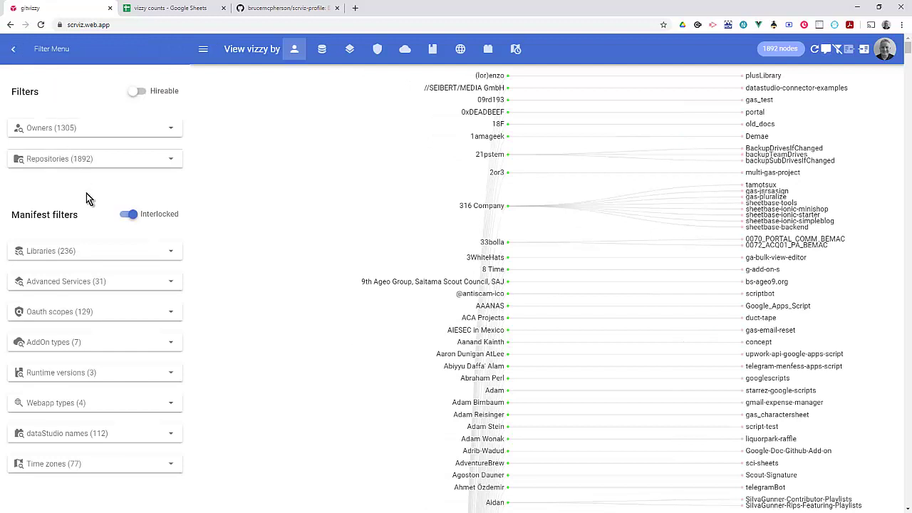
left_click(80, 126)
left_click(79, 155)
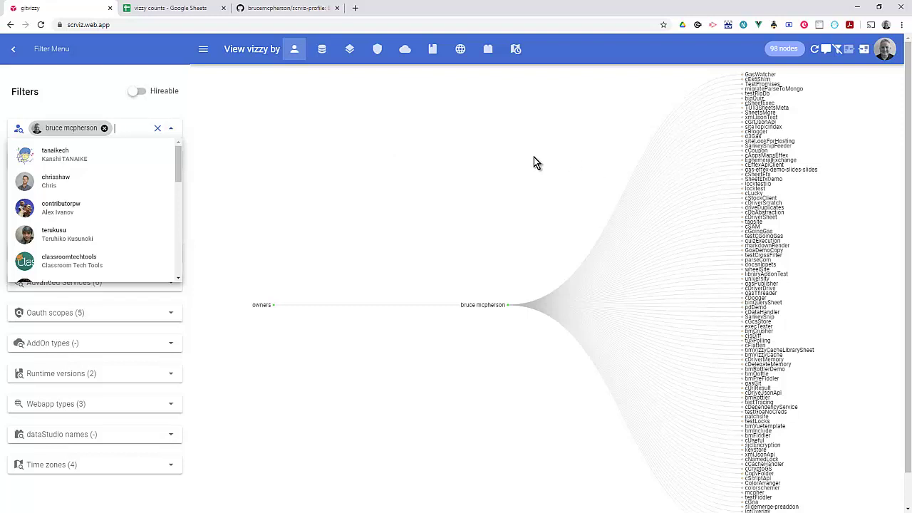
left_click(437, 148)
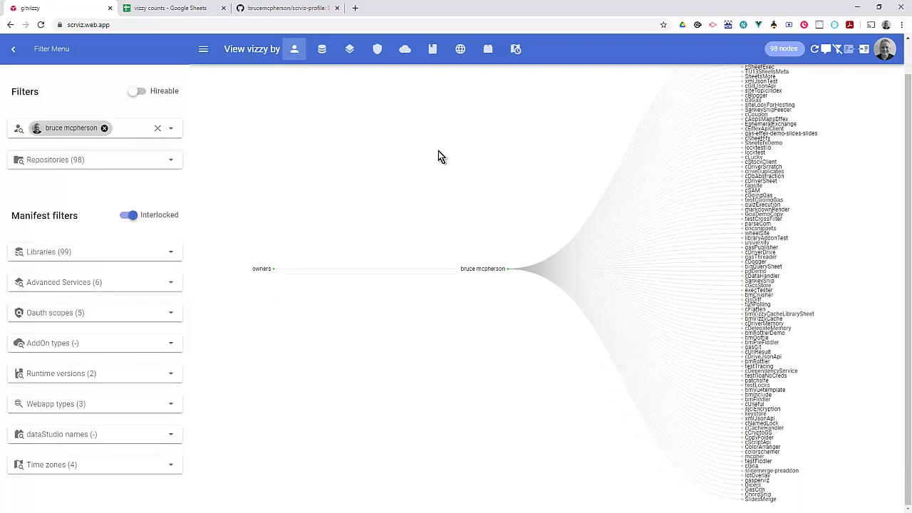
Step: Examine the filtered owner's profile card, including the links and skill tags
left_click(481, 268)
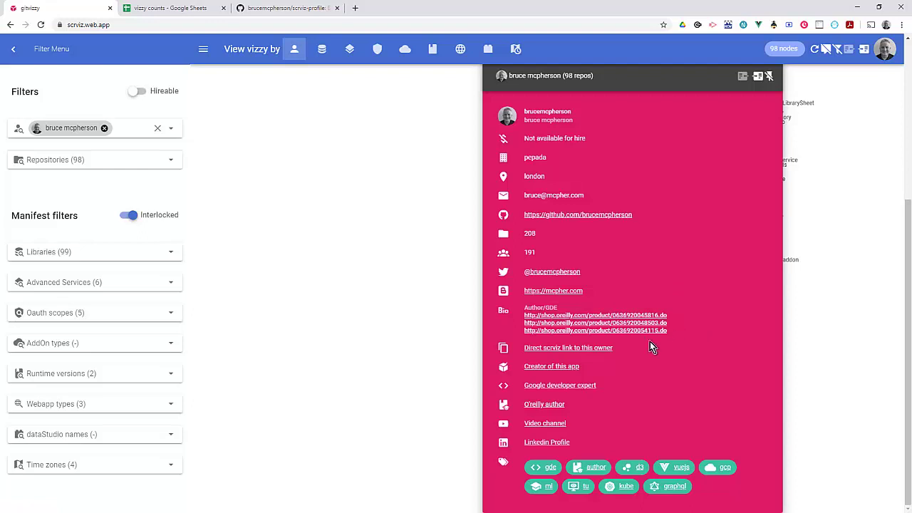
mouse_move(557, 465)
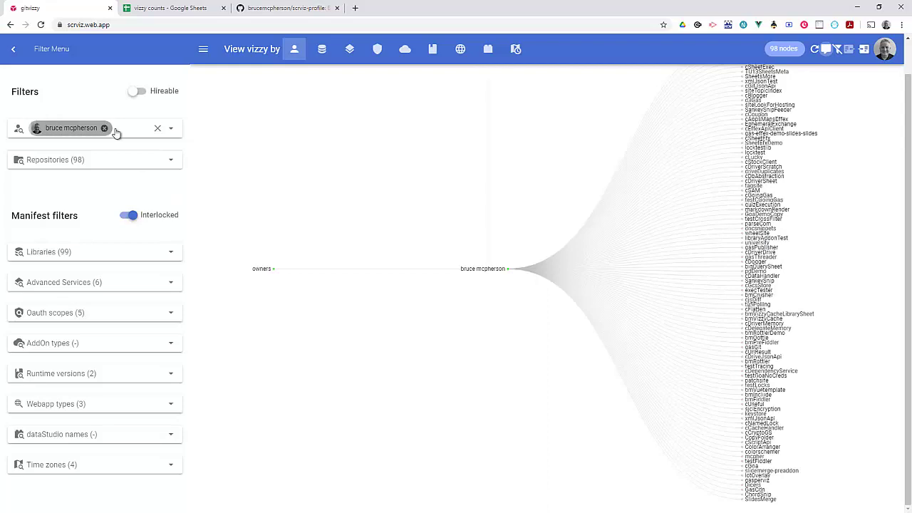
Step: Remove the owner filter and filter the tree by the library cGoa
left_click(104, 128)
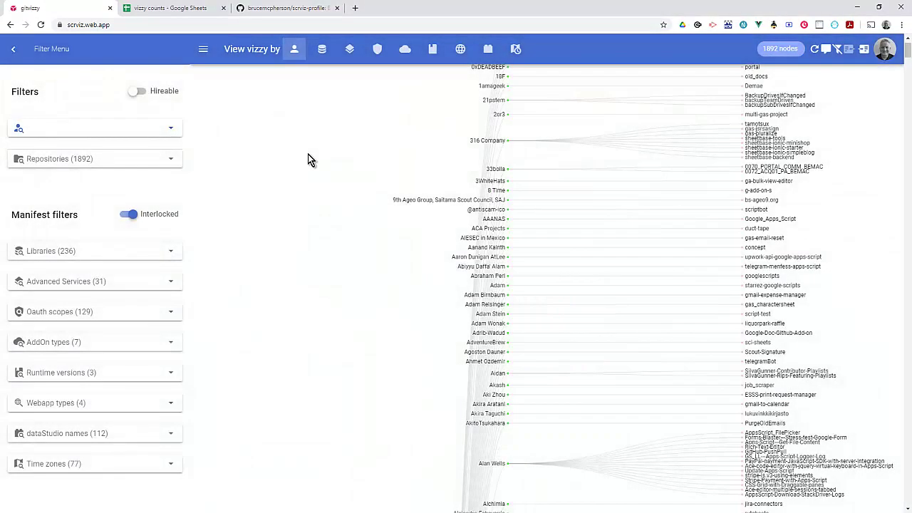
left_click(101, 250)
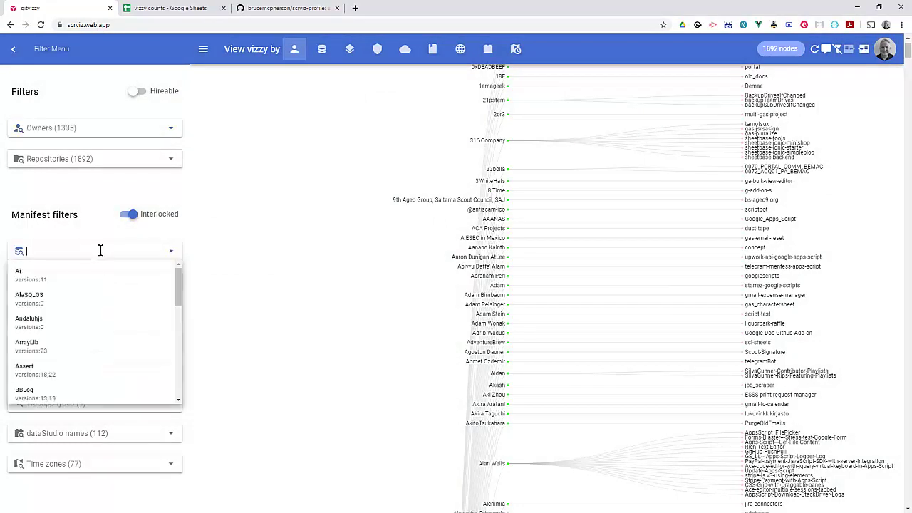
type("cgoa")
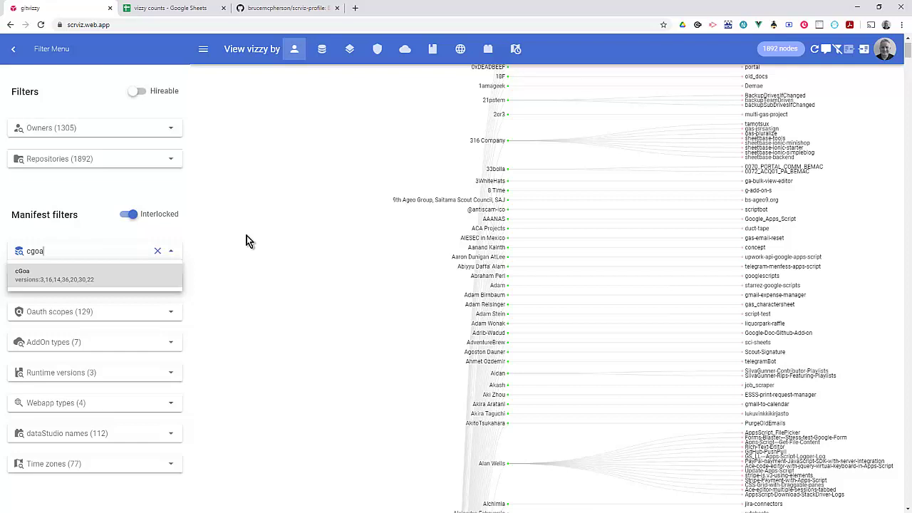
key("Return")
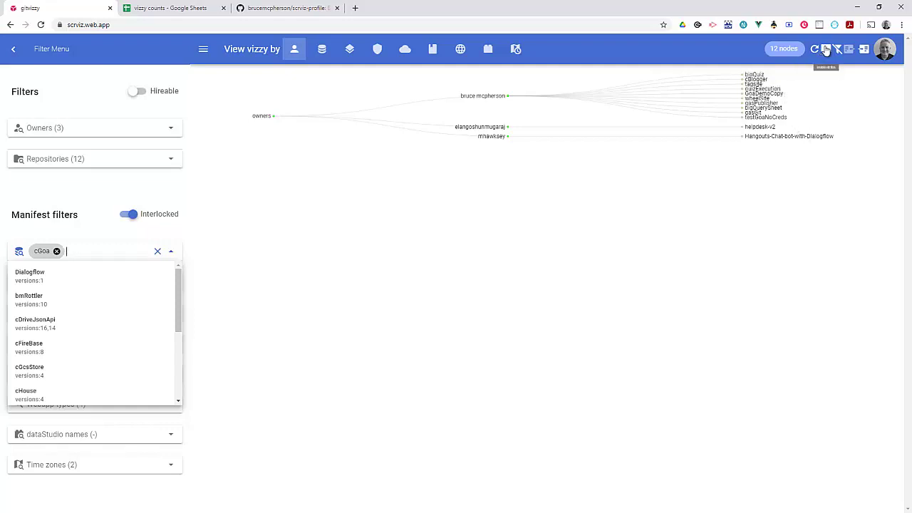
Step: Examine the profile cards of the two other owners whose repositories use cGoa
left_click(465, 127)
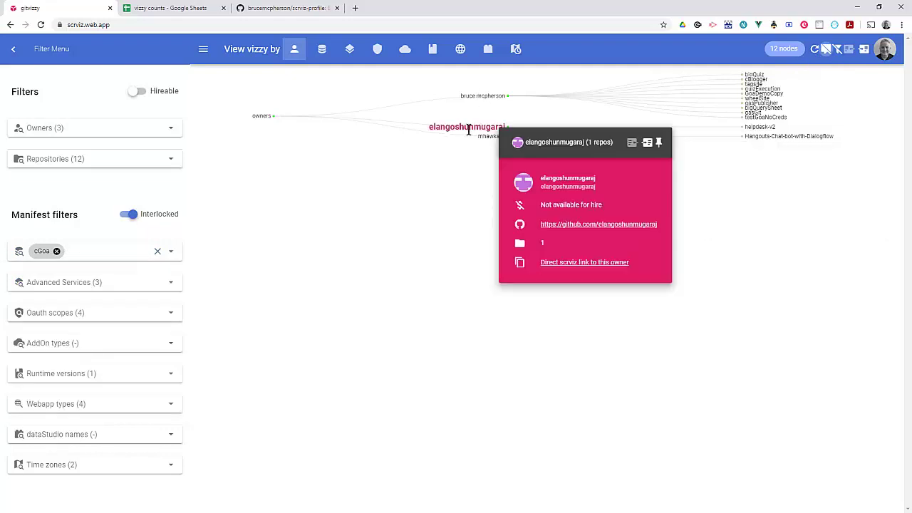
left_click(484, 136)
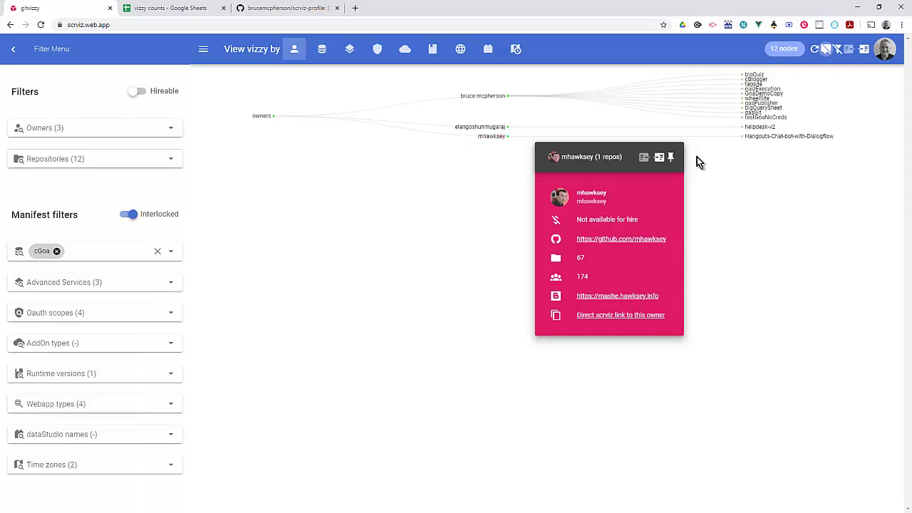
mouse_move(762, 77)
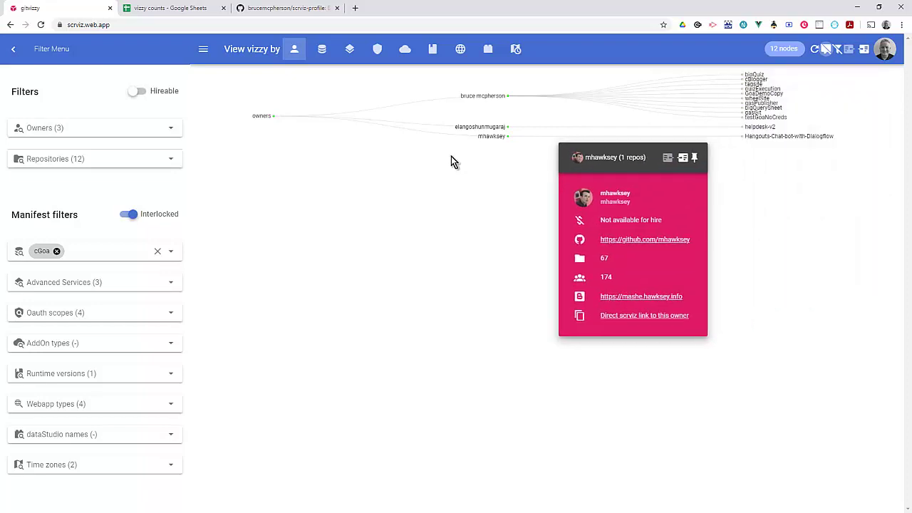
Step: Expand the tree to the appsscript.json manifest files and to the entries inside each manifest
left_click(864, 49)
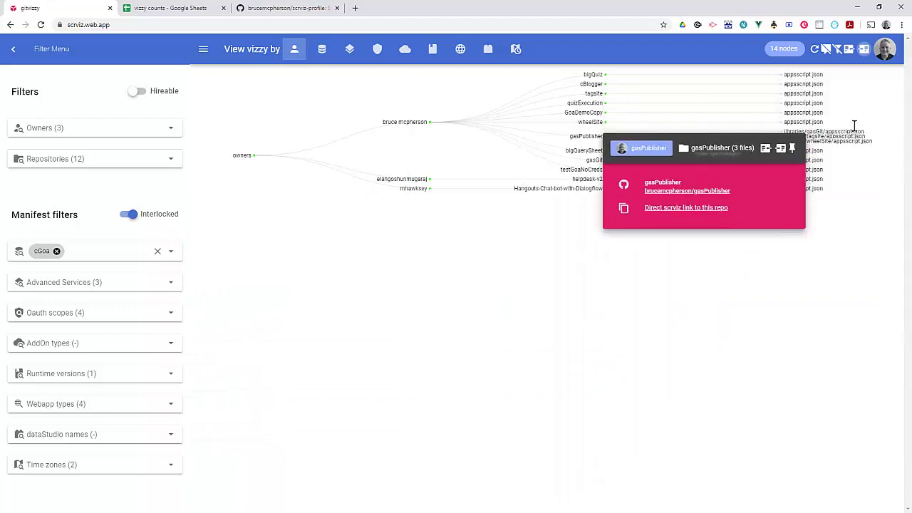
mouse_move(868, 136)
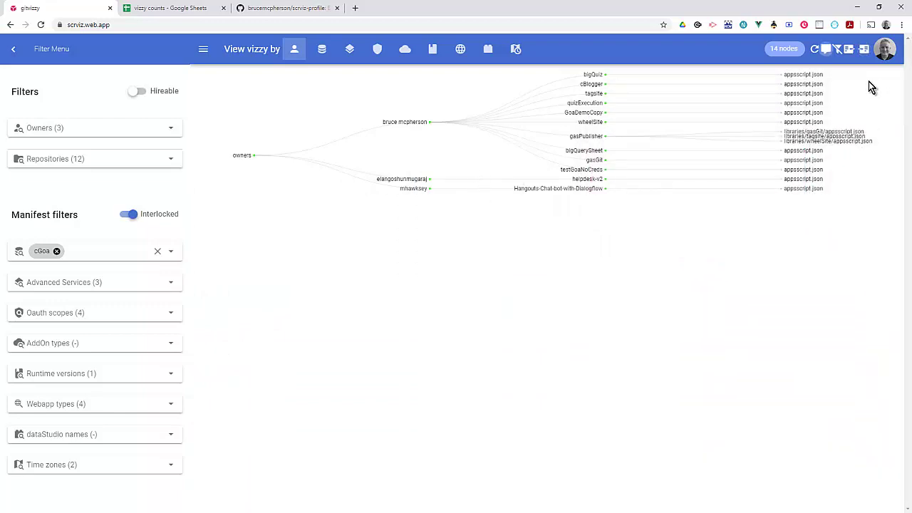
left_click(863, 48)
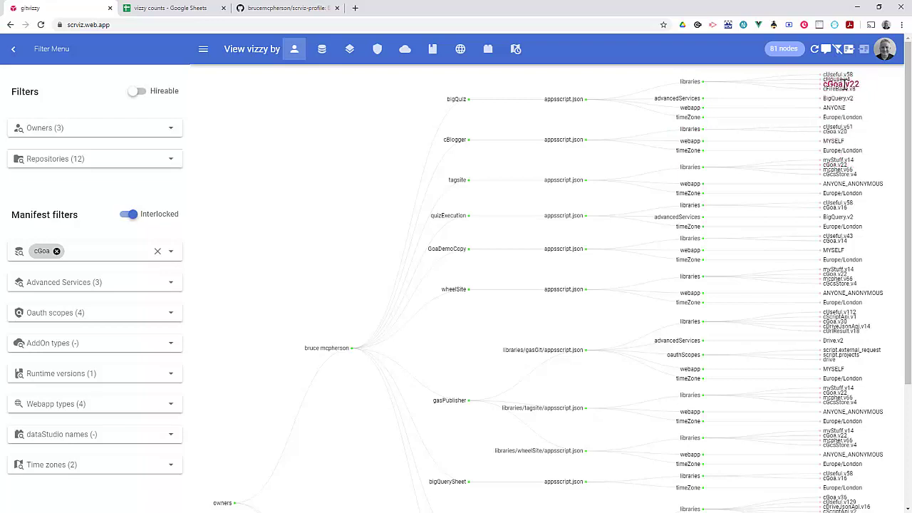
Step: Turn on the info cards and copy the library ID of cGoa.v30 under Hangouts-Chat-bot-with-Dialogflow
scroll(312, 196, "down", 3)
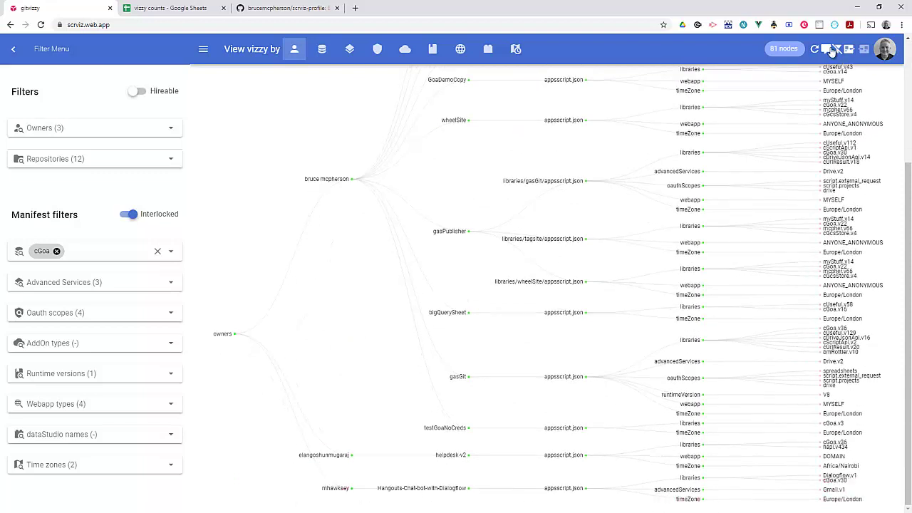
left_click(827, 49)
left_click(839, 478)
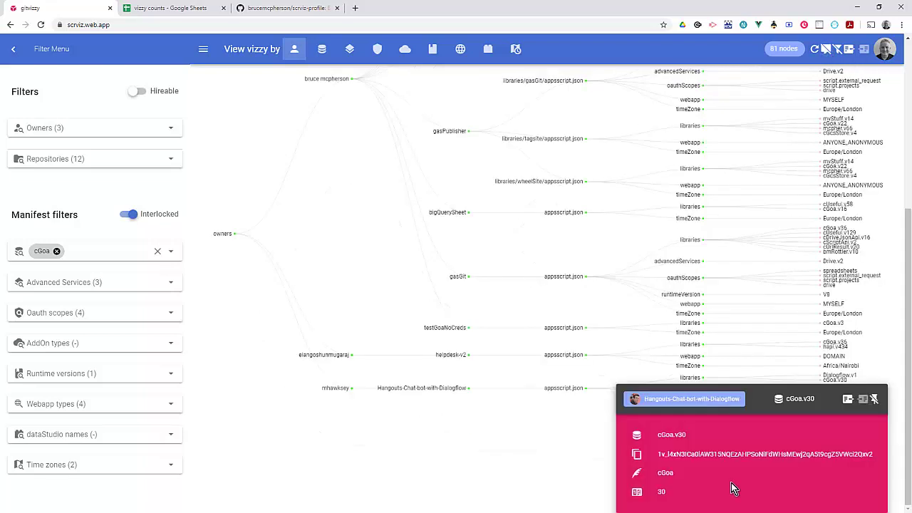
left_click(637, 456)
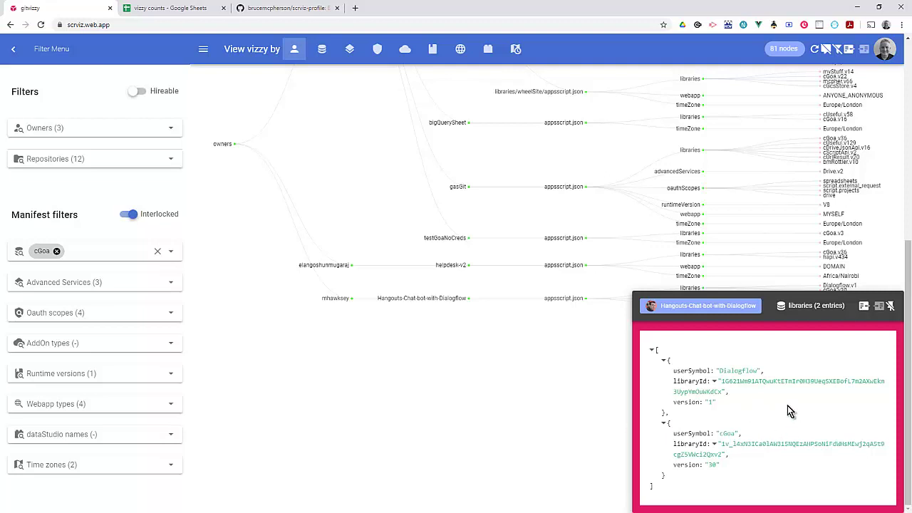
Step: Inspect the Hangouts-Chat-bot-with-Dialogflow project and its appsscript.json on GitHub from the manifest card, and return to scrviz
mouse_move(563, 490)
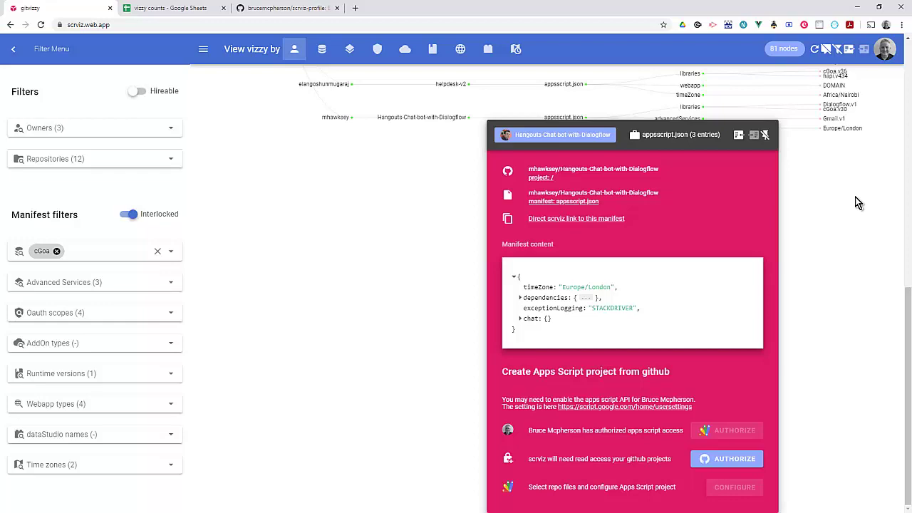
left_click(541, 178)
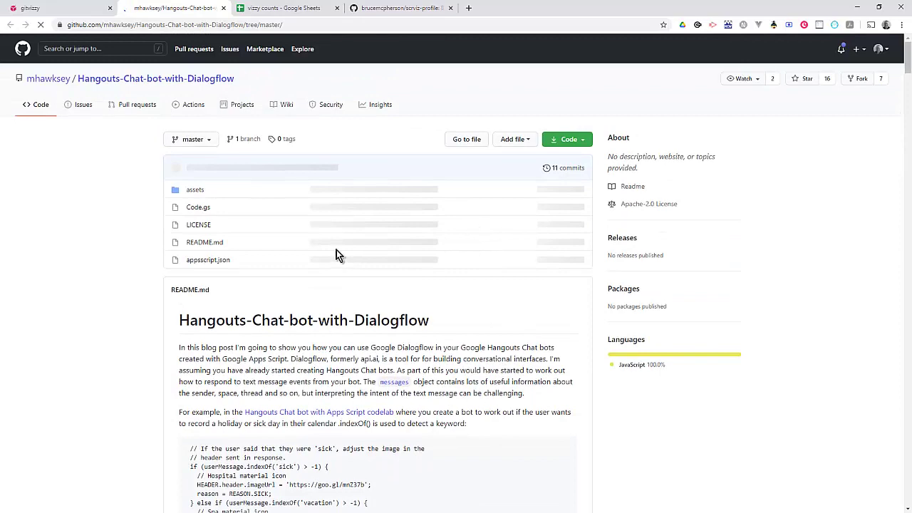
left_click(211, 262)
left_click(63, 10)
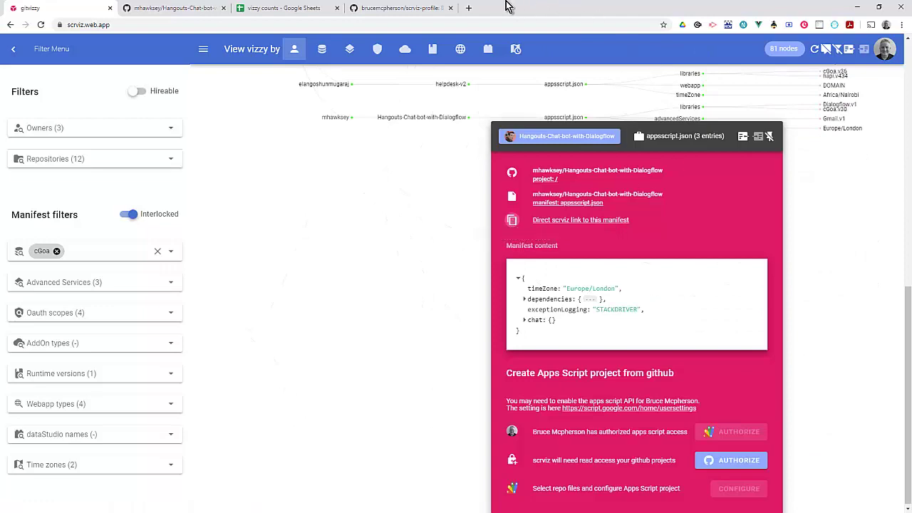
Step: Load the direct scrviz link to the Hangouts-Chat-bot-with-Dialogflow manifest in a new browser tab, and close that tab
left_click(469, 8)
type("scrviz.web.app/?manifest=mhawksey%2FHangouts-Chat-bot-with-Dialogflow%2Fappsscript.json")
key("Return")
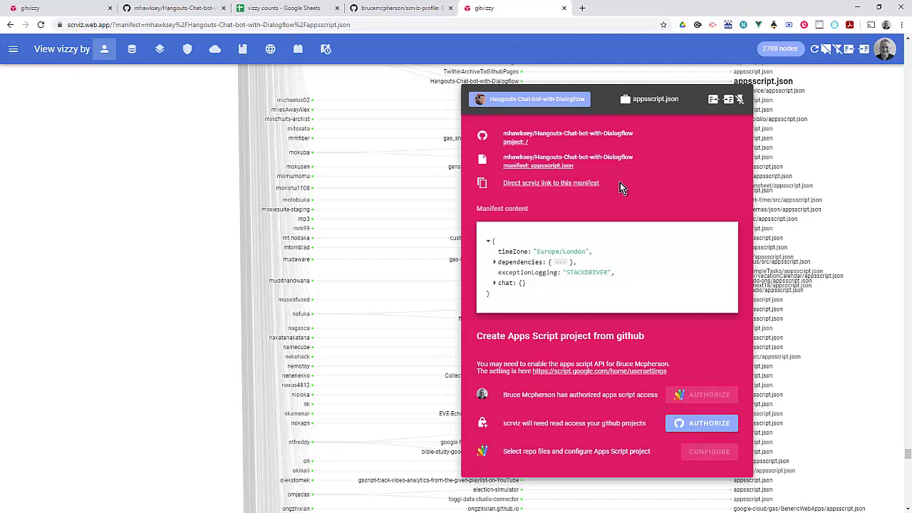
left_click(563, 8)
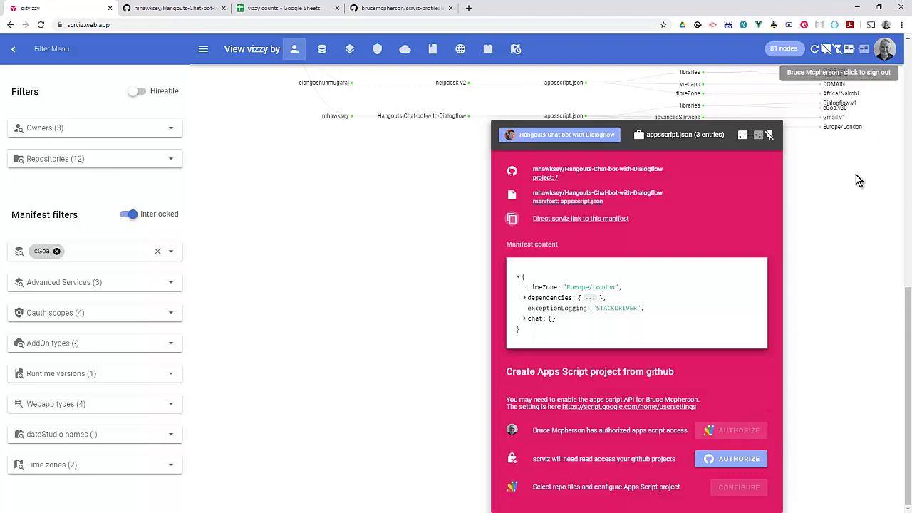
Step: Sign out of scrviz, and authorize Apps Script and GitHub access from the Hangouts-Chat-bot-with-Dialogflow manifest card
left_click(886, 48)
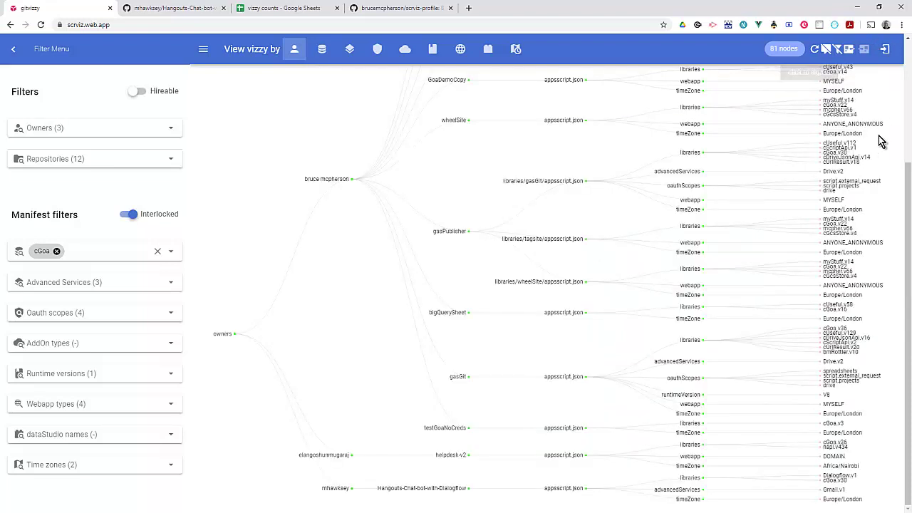
left_click(567, 489)
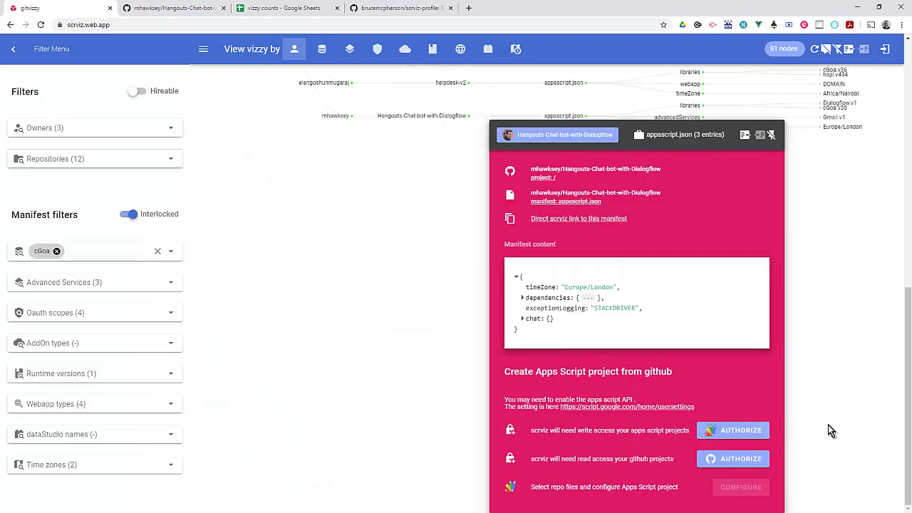
left_click(754, 430)
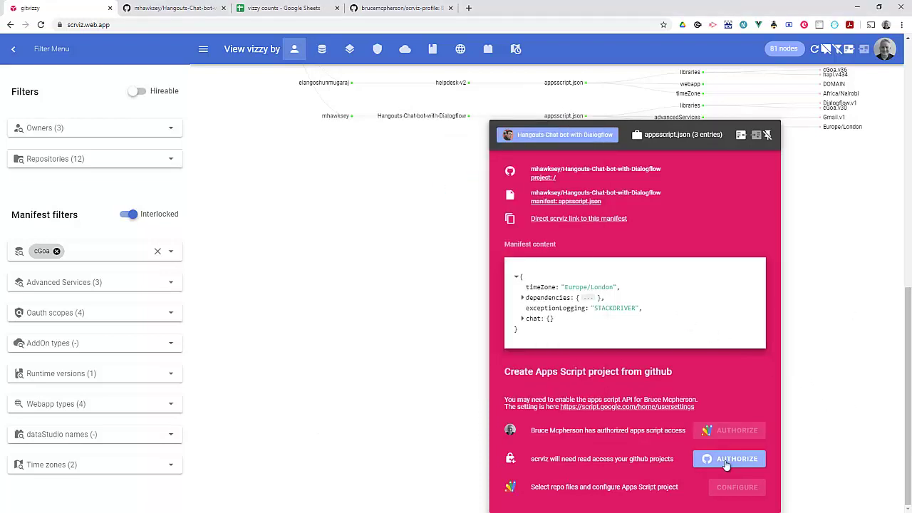
left_click(726, 461)
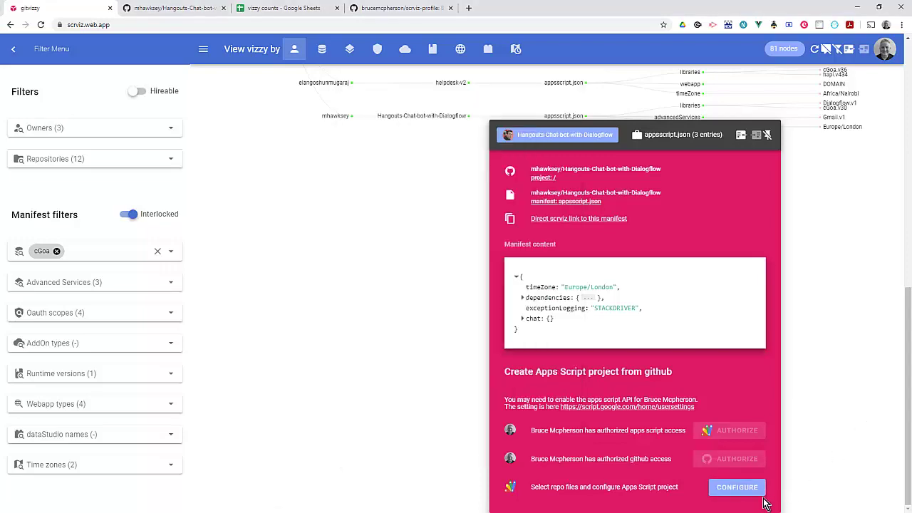
Step: Start configuring the Apps Script project, confirm the license permits the use case, and review the files to clone, including the assets folder
left_click(734, 488)
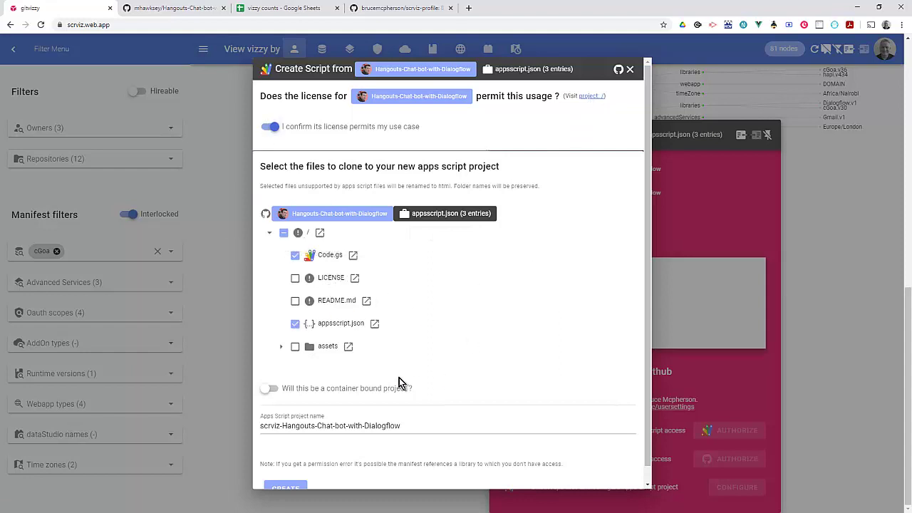
scroll(437, 285, "down", 1)
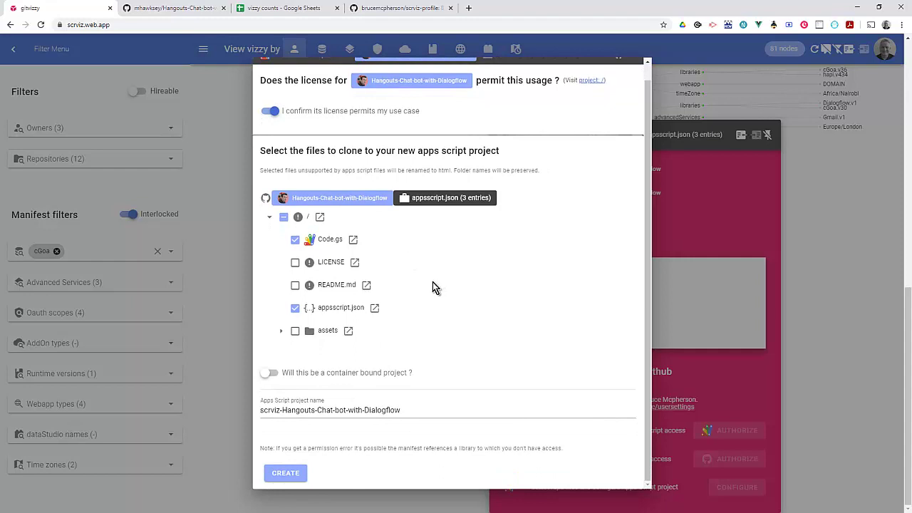
left_click(320, 332)
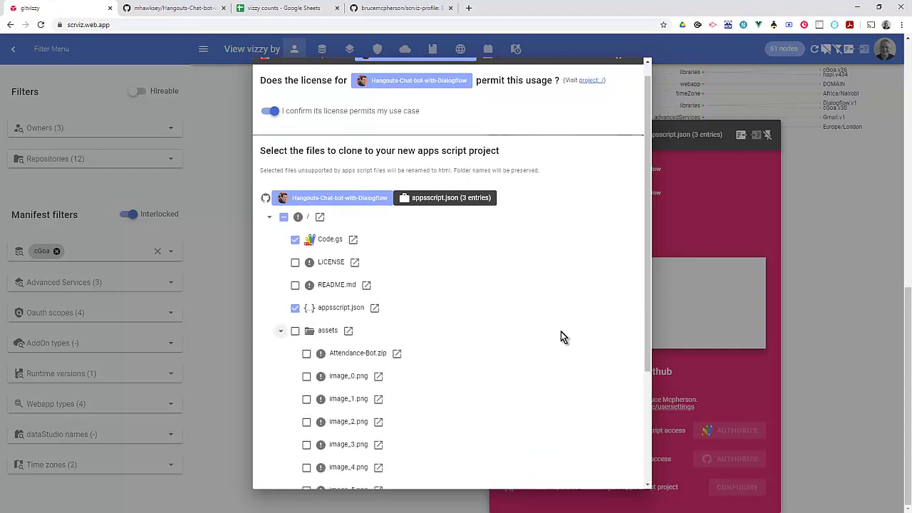
scroll(561, 332, "down", 3)
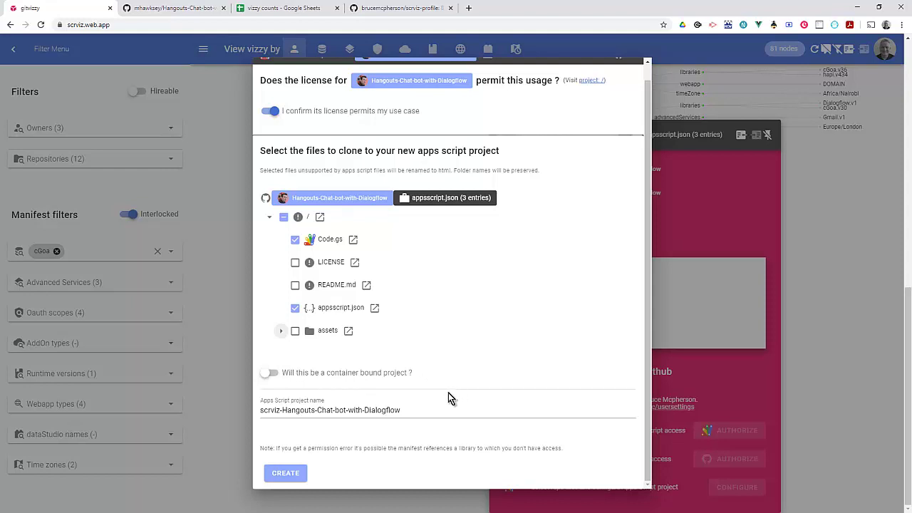
left_click(270, 372)
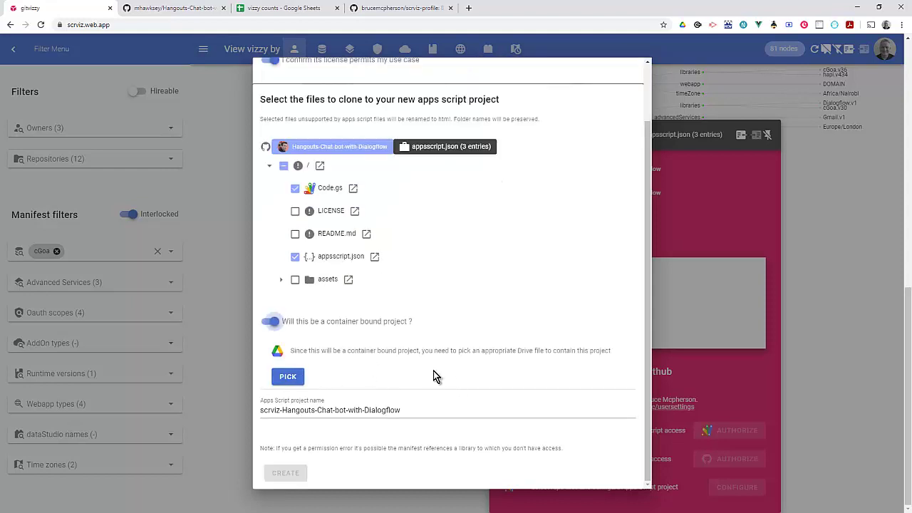
left_click(286, 377)
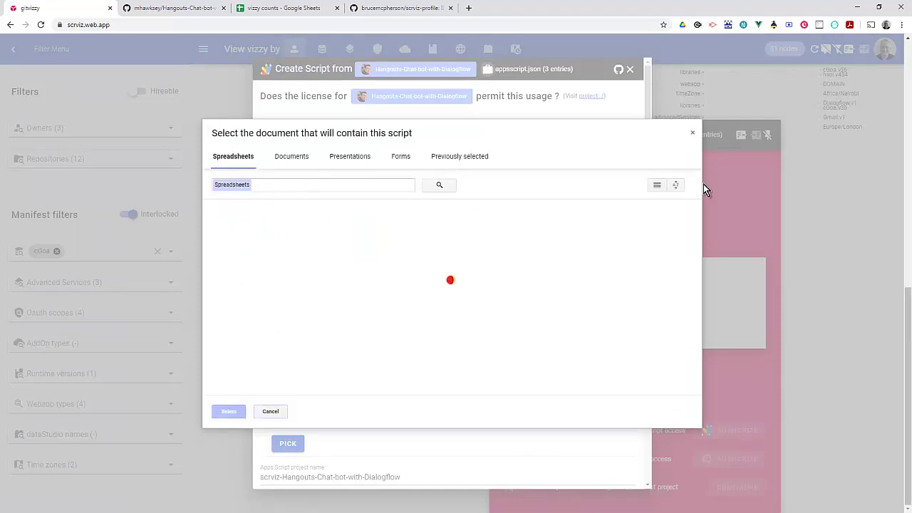
left_click(692, 135)
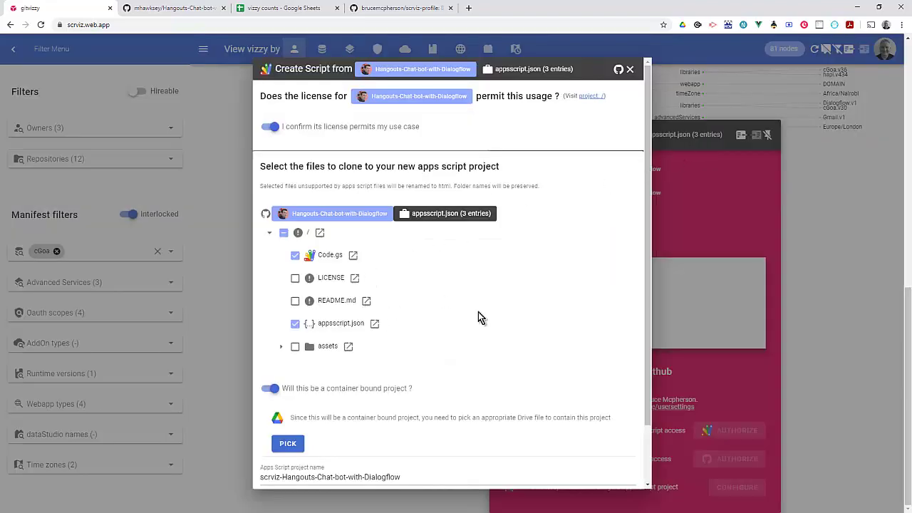
left_click(271, 388)
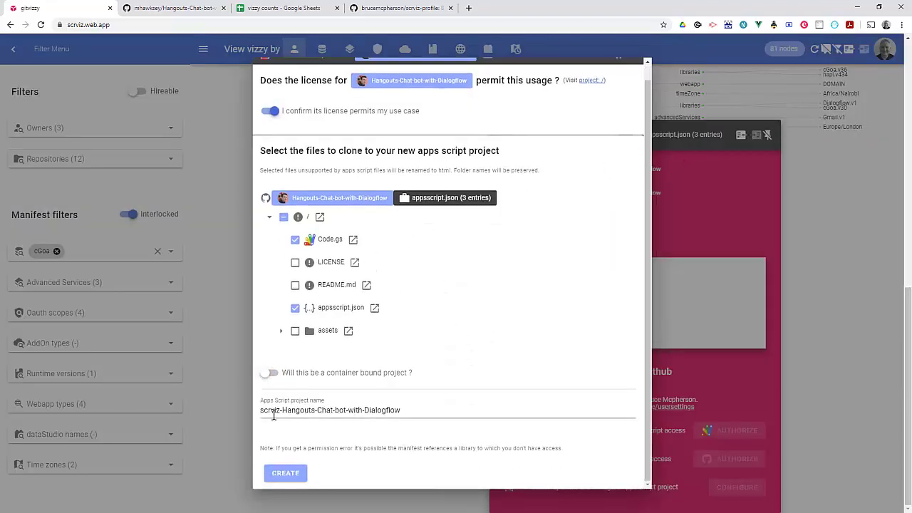
Step: Create the project scrviz-Hangouts-Chat-bot-with-Dialogflow from the selected files, and review its Code.gs in the Apps Script IDE
left_click(285, 476)
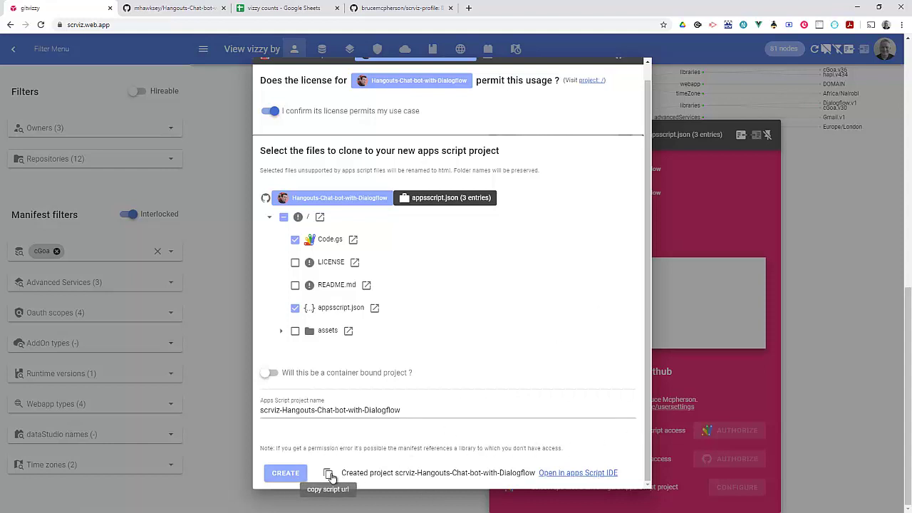
left_click(571, 473)
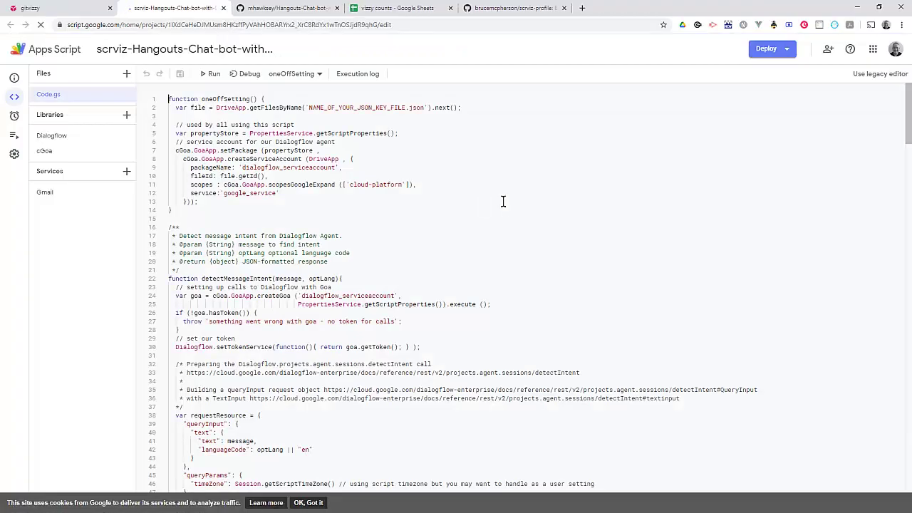
scroll(428, 171, "down", 1)
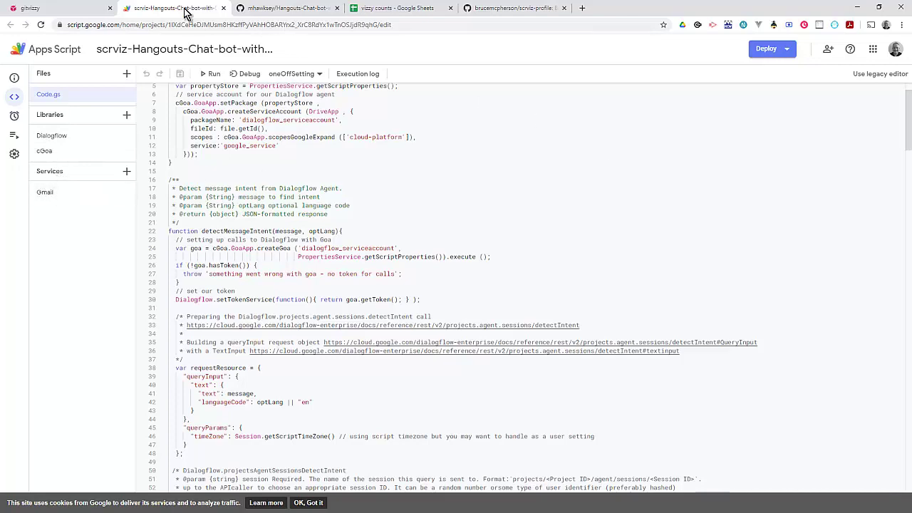
Step: Return to scrviz, close the script creation dialog, and shrink the unfiltered tree to owners and repositories
left_click(70, 9)
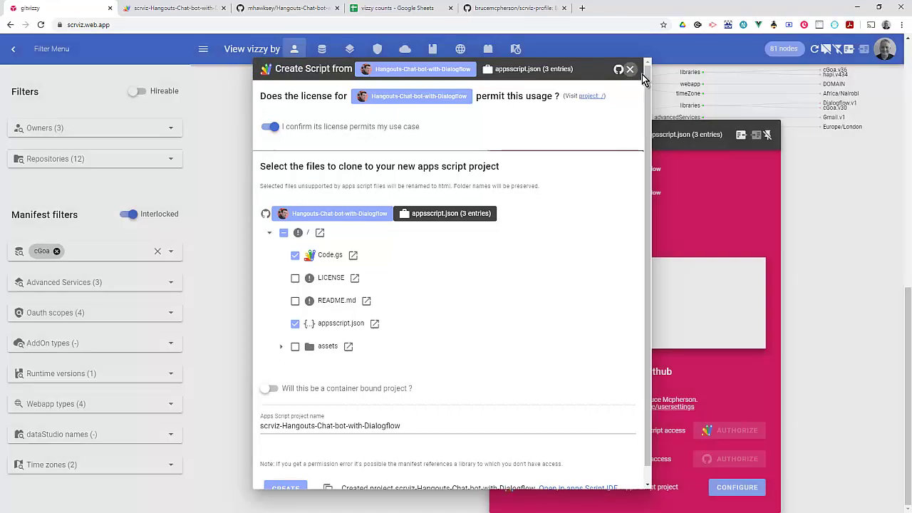
left_click(642, 74)
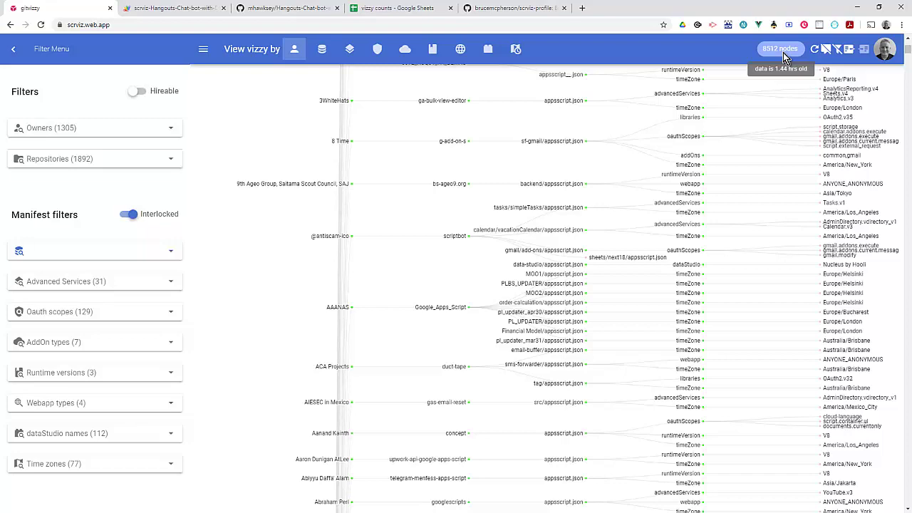
left_click(848, 51)
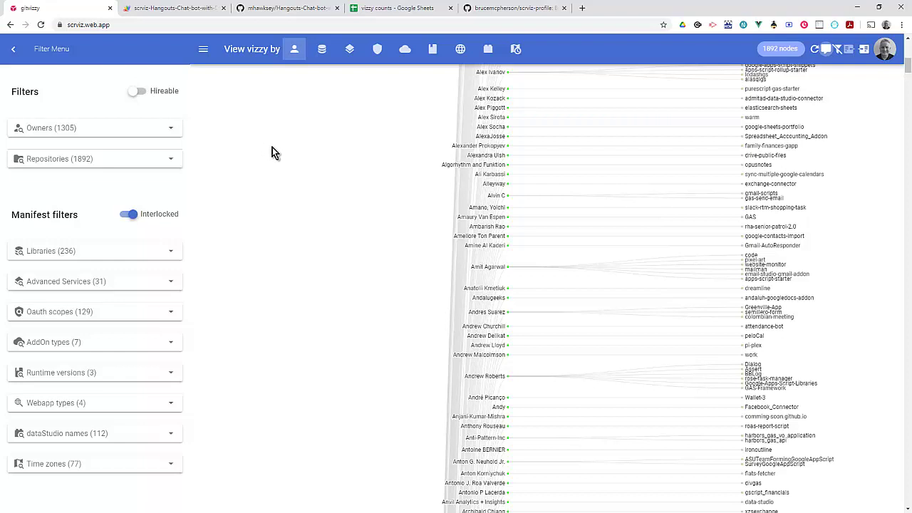
Step: Filter the manifests by the OAuth scopes calendar/feeds, calendar, calendar.addons.execute and calendar.events
left_click(121, 311)
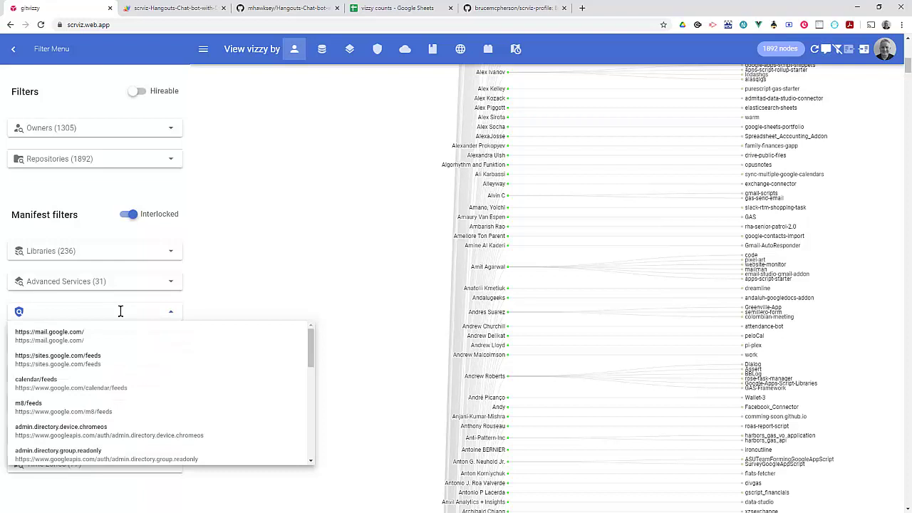
type("c")
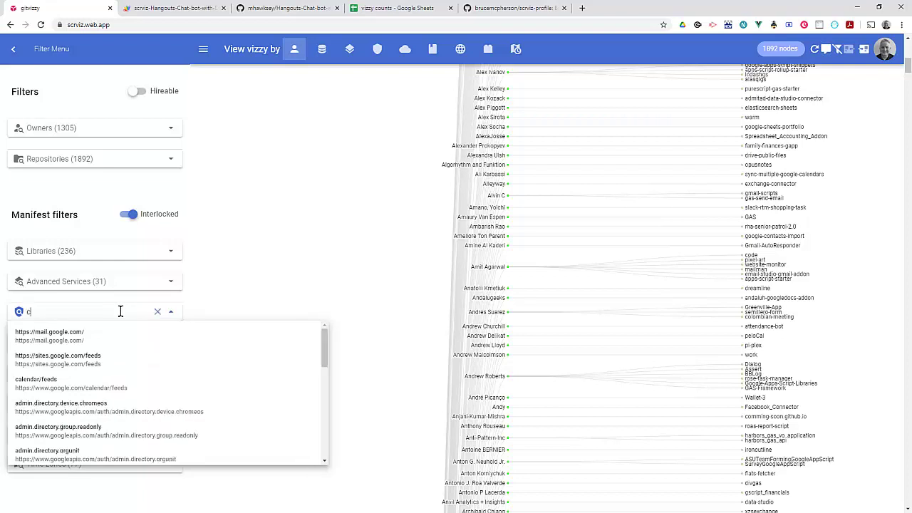
type("alen")
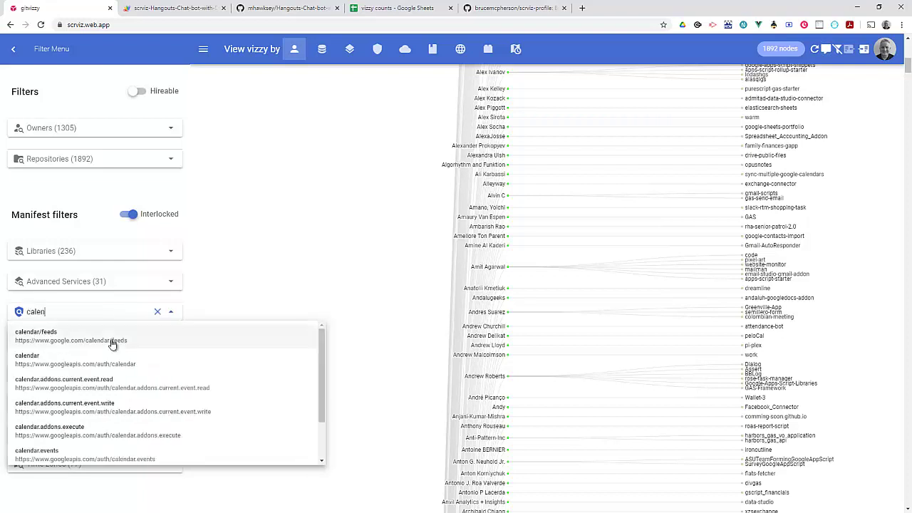
left_click(110, 342)
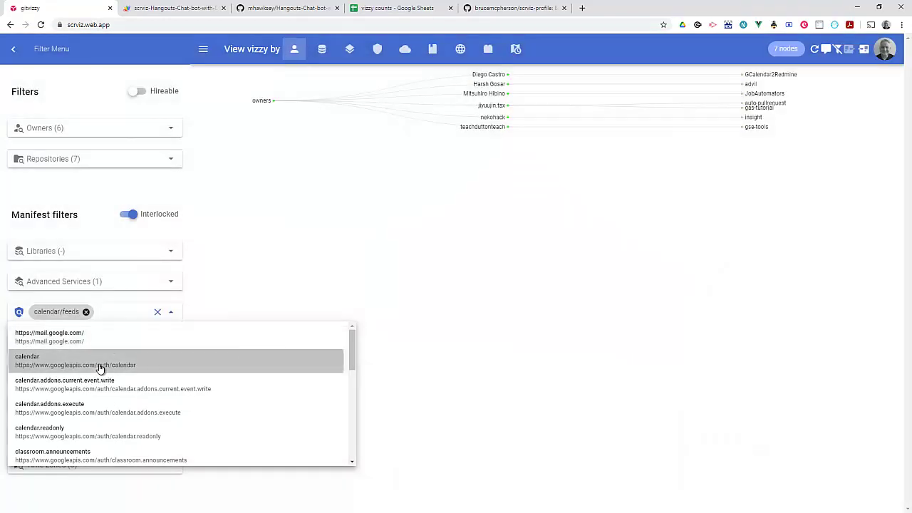
left_click(100, 363)
left_click(88, 406)
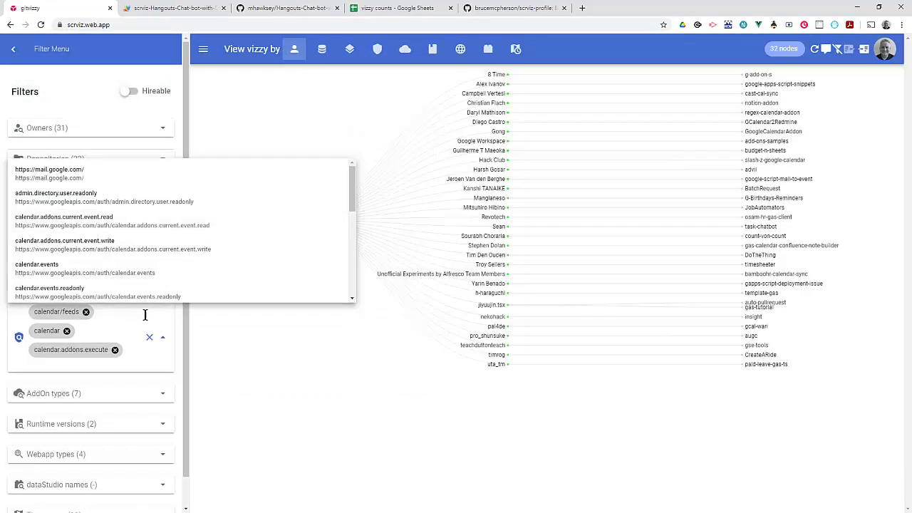
key("Down")
key("Return")
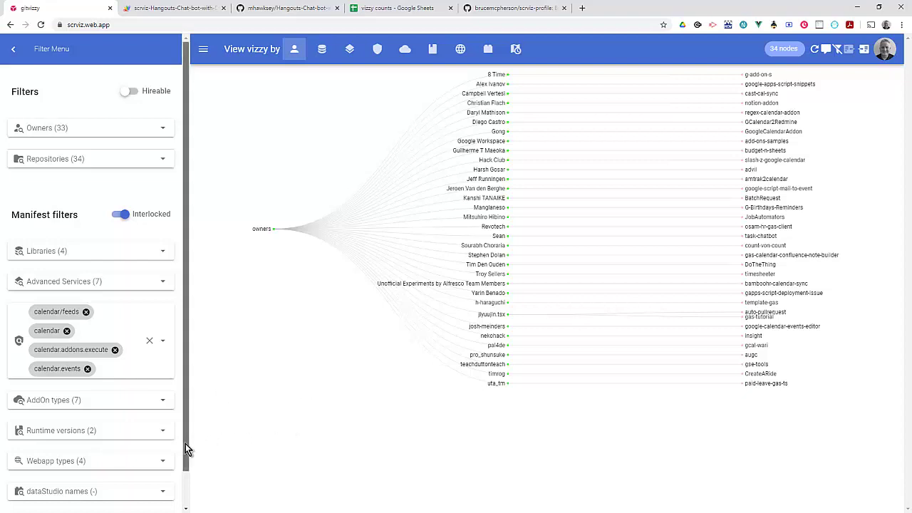
mouse_move(186, 445)
left_mouse_down()
mouse_move(197, 488)
mouse_move(194, 443)
left_mouse_up()
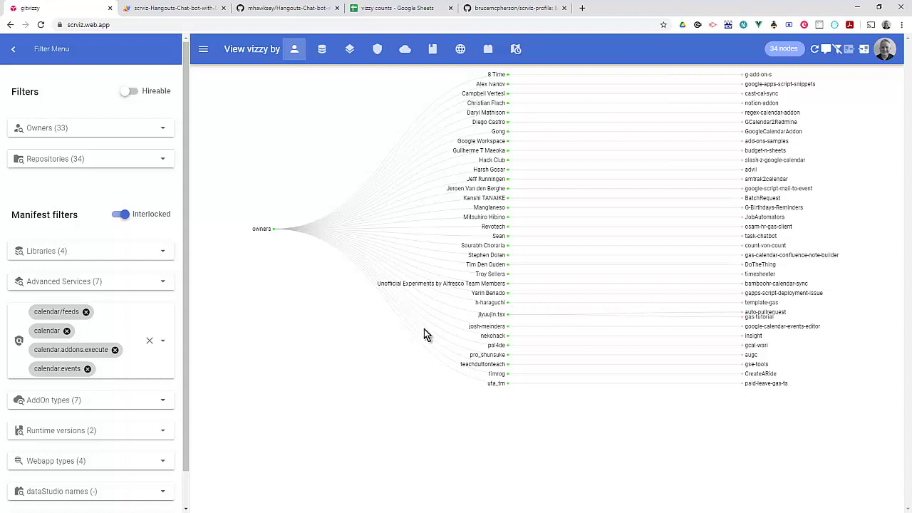
Step: Inspect the info cards of several owners in the filtered tree, including Google Workspace
left_click(459, 196)
left_click(461, 188)
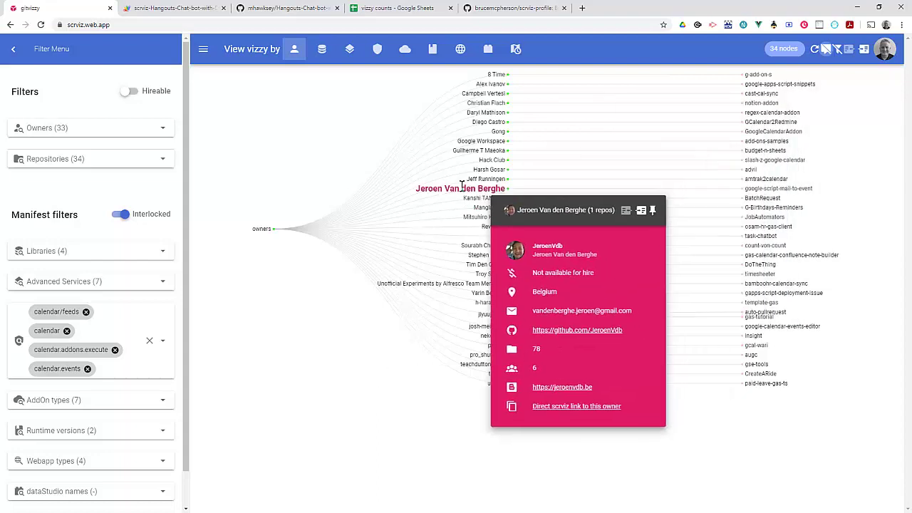
mouse_move(479, 177)
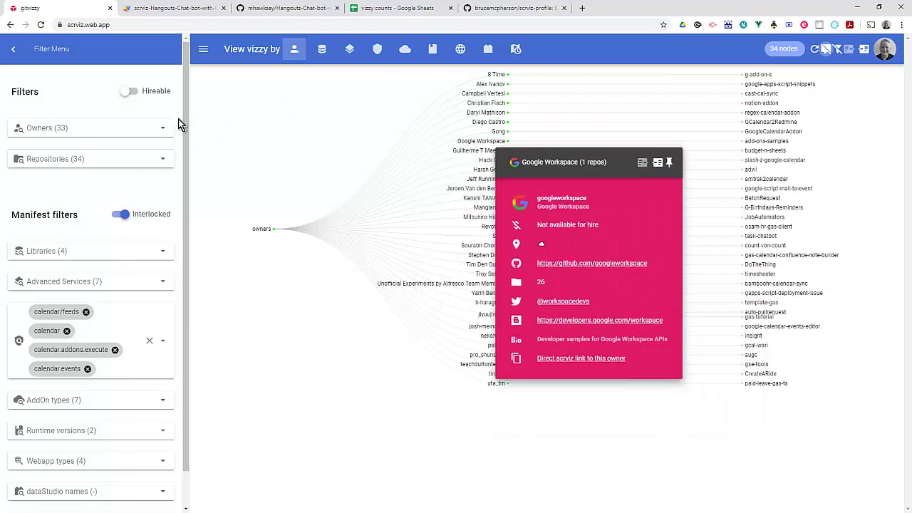
Step: Limit the results to hireable owners and expand the tree to show their manifest details
left_click(129, 91)
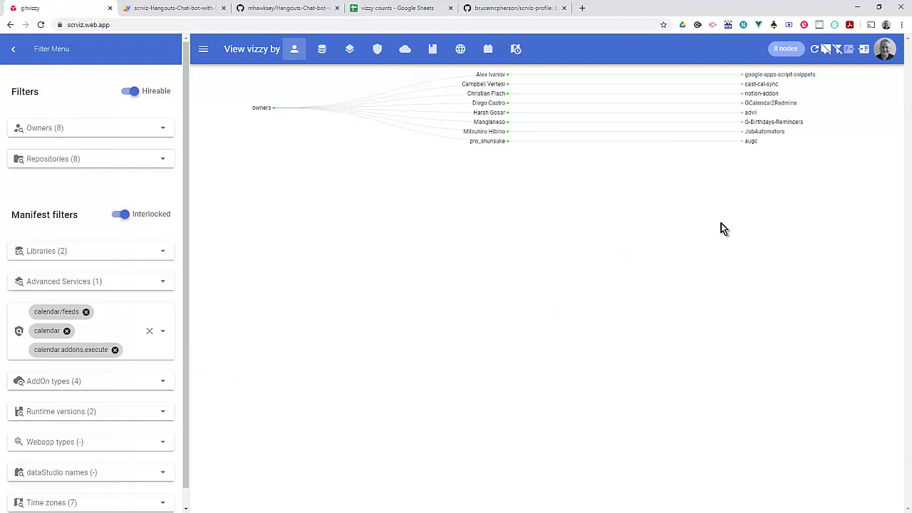
left_click(864, 49)
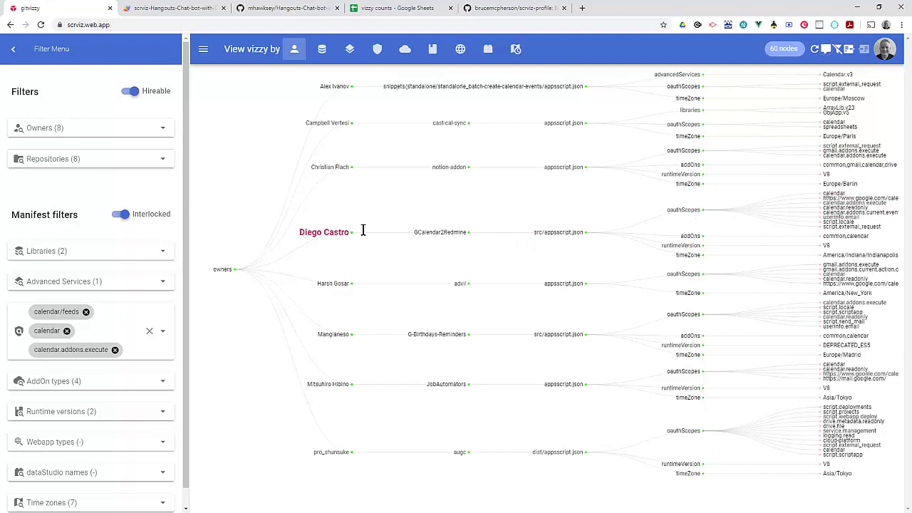
Step: Pin the info card of GCalendar2Redmine's owner, load the direct scrviz link to that owner in a new tab, and return
left_click(332, 229)
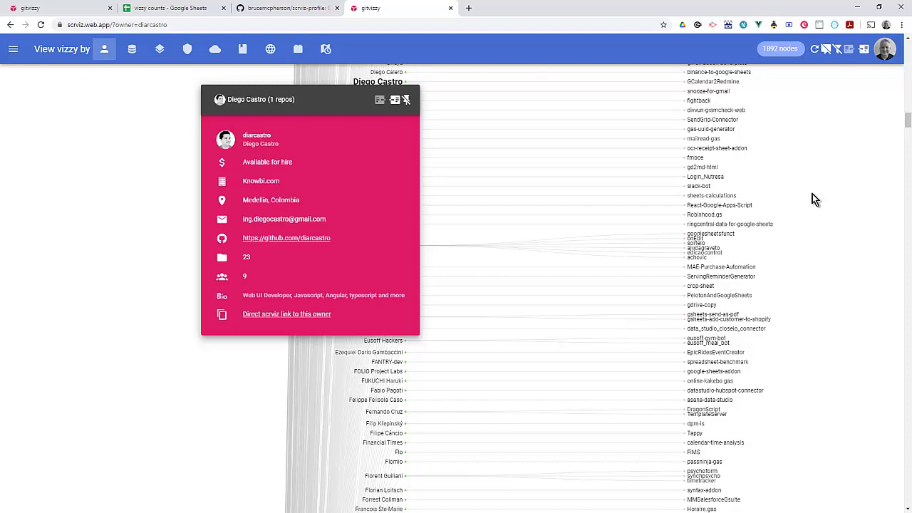
left_click(36, 8)
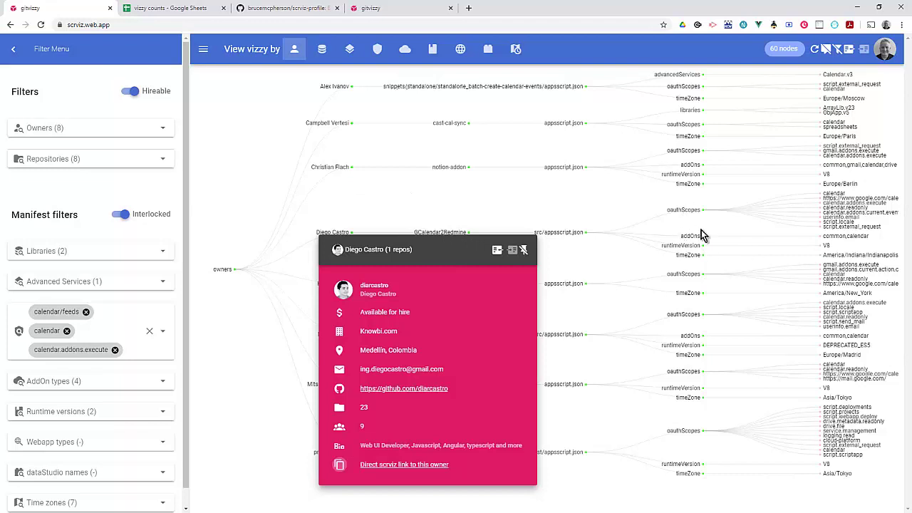
Step: Open the GCalendar2Redmine manifest card, examine the project's src folder and Calendar.ts on GitHub, and return to scrviz
left_click(853, 243)
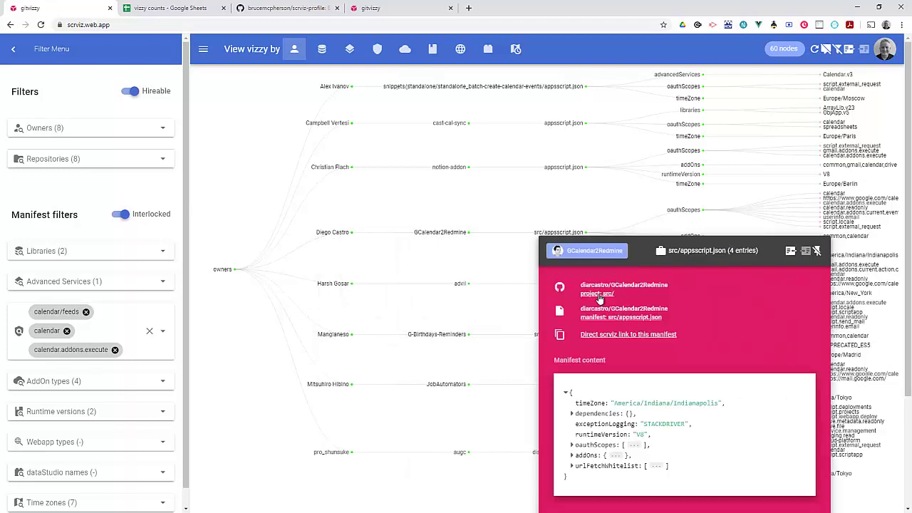
left_click(596, 293)
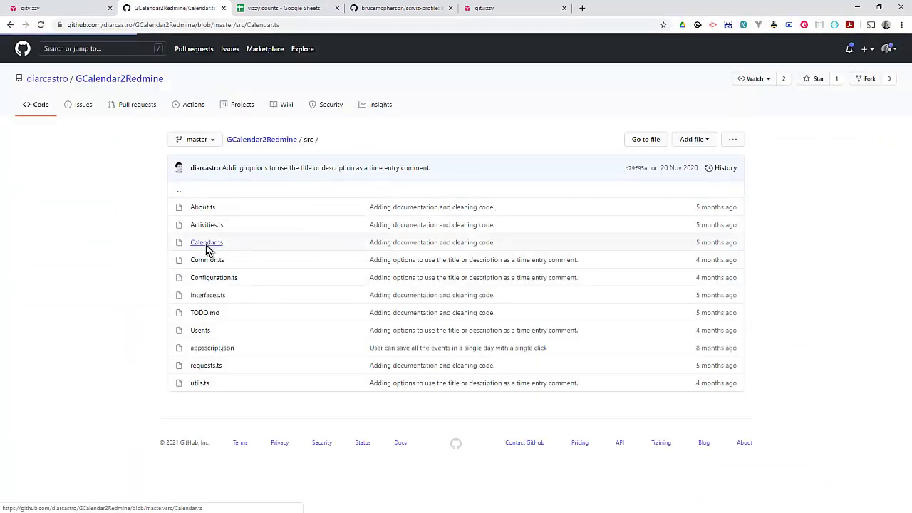
left_click(208, 244)
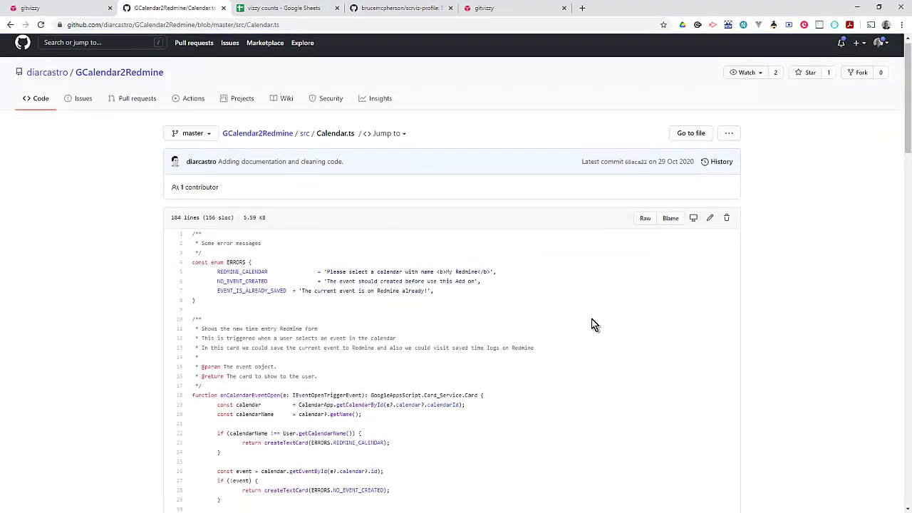
scroll(592, 324, "down", 5)
key("alt+Left")
key("ctrl+shift+Tab")
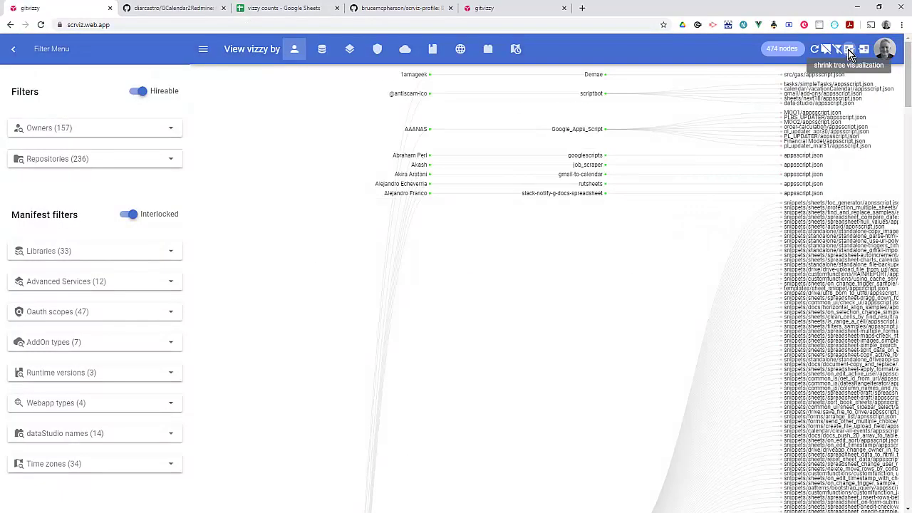
Step: Shrink the tree to owners and repositories without the hireable filter, and find the scrviz creator's owner card
left_click(849, 51)
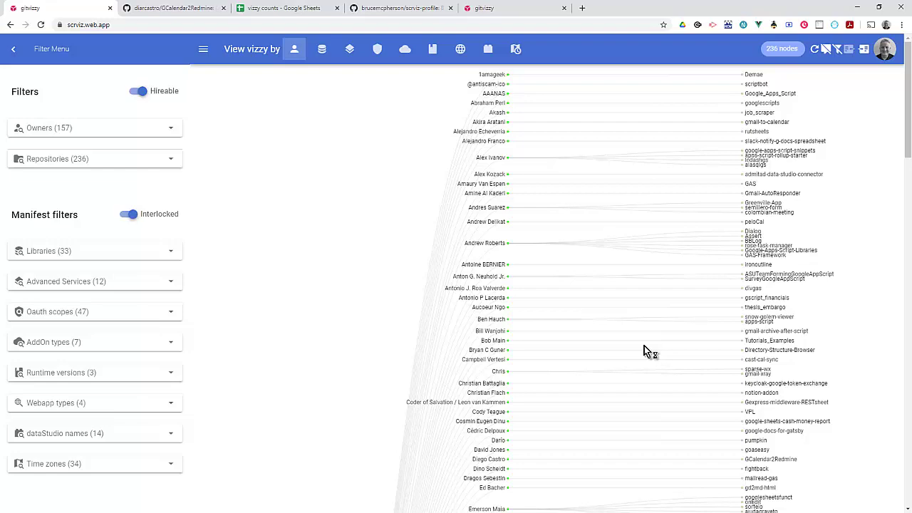
key("ctrl+f")
type("bruce")
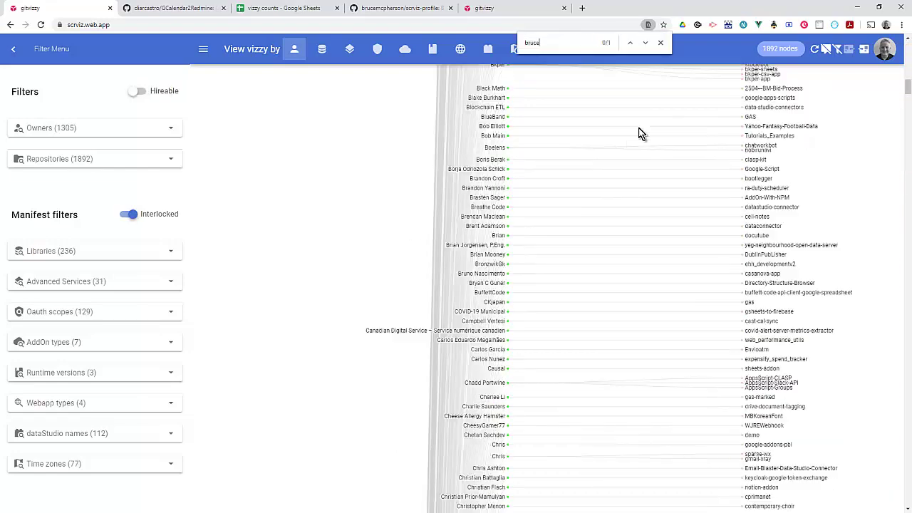
type("mcpher")
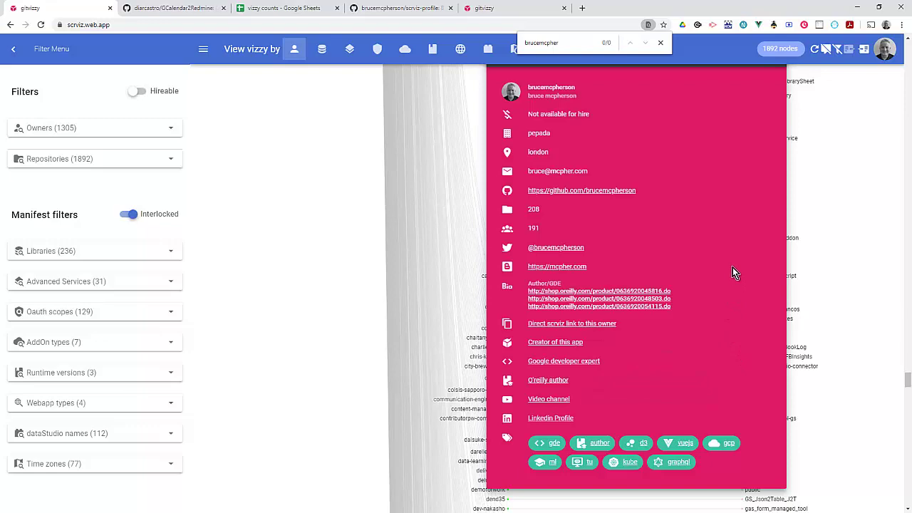
Step: Switch to the scrviz-profile repository on GitHub and review the tags and rows defined in scrviz-profile.json
left_click(392, 8)
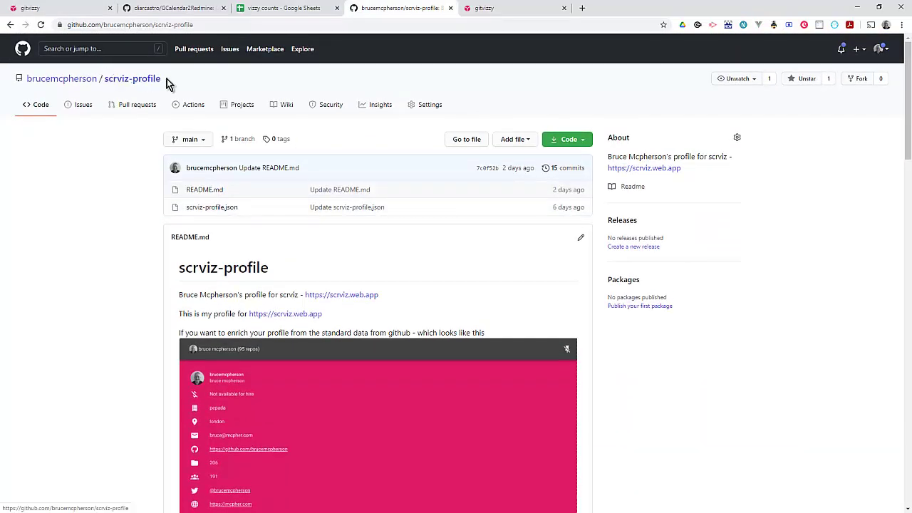
left_click(223, 208)
scroll(599, 338, "down", 10)
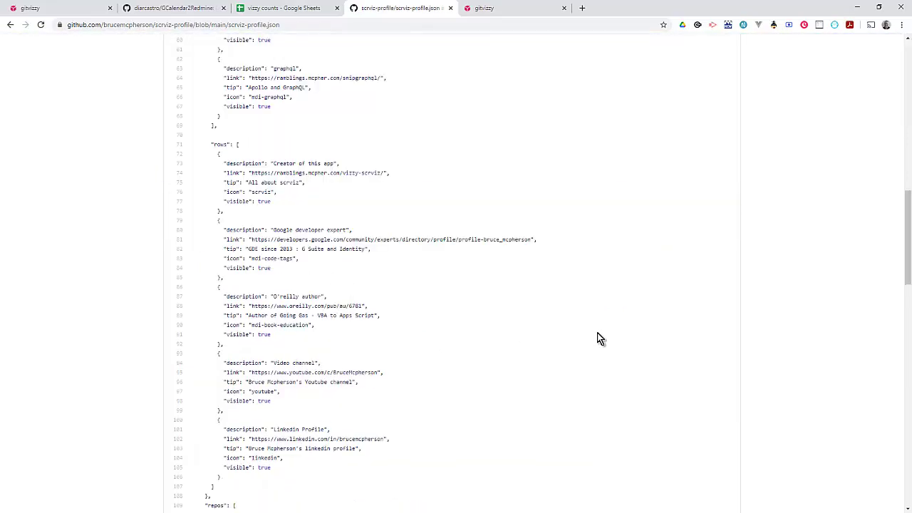
scroll(599, 339, "down", 2)
scroll(598, 338, "up", 15)
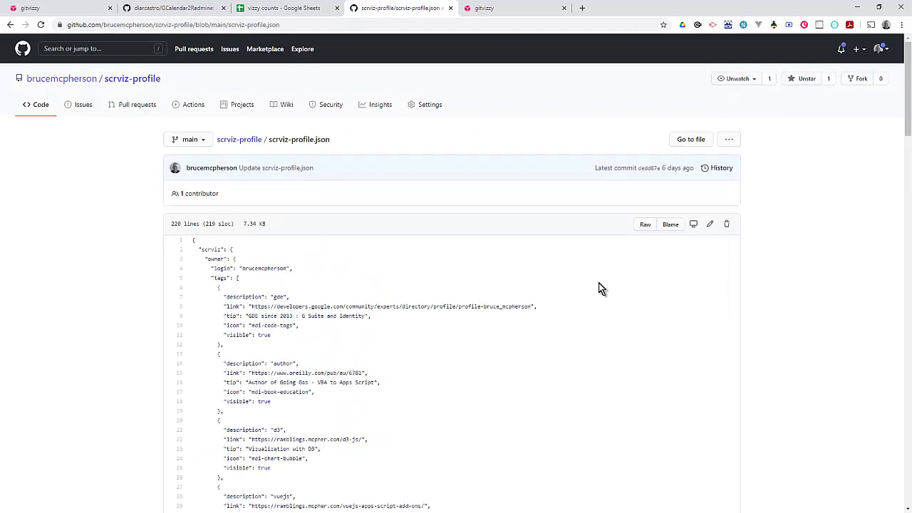
Step: Find cGoa in the other scrviz tab and read the linked article "How fast can you get OAuth2 set up in Apps Script"
left_click(510, 13)
key("ctrl+f")
type("cgo")
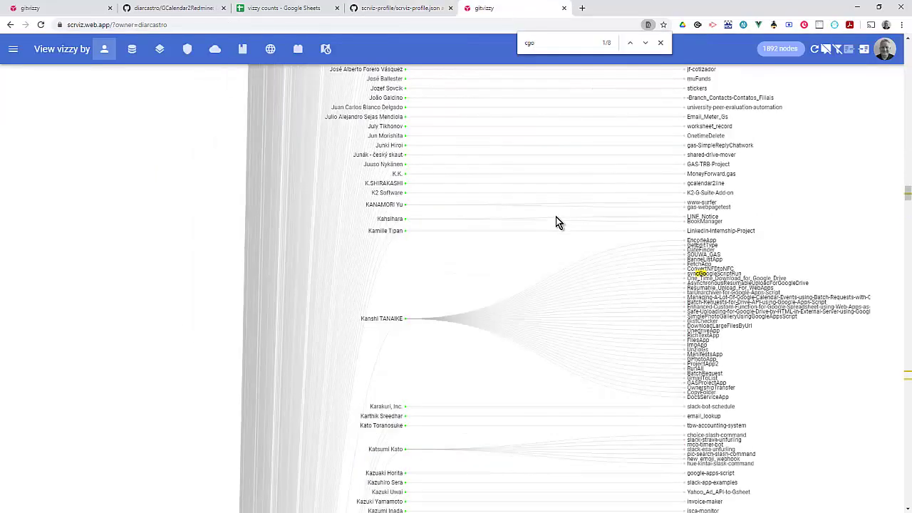
type("a")
mouse_move(697, 274)
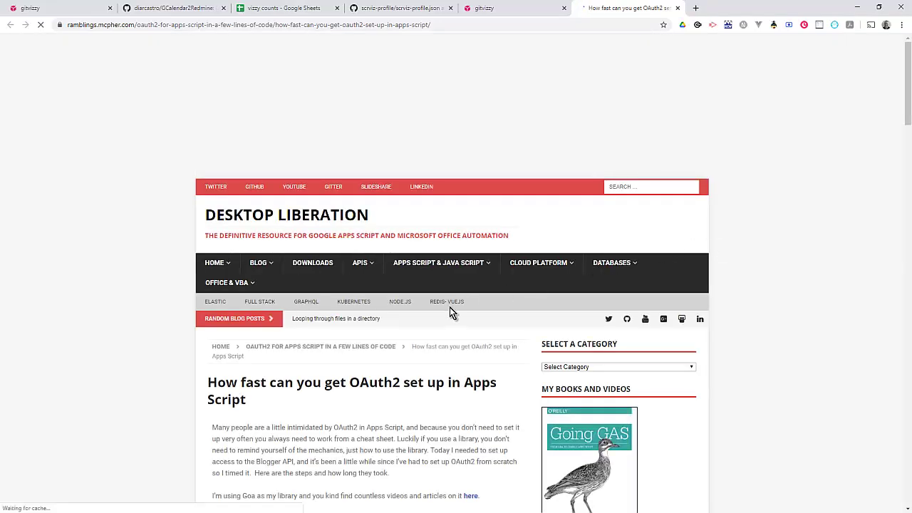
scroll(443, 355, "down", 5)
scroll(441, 350, "up", 2)
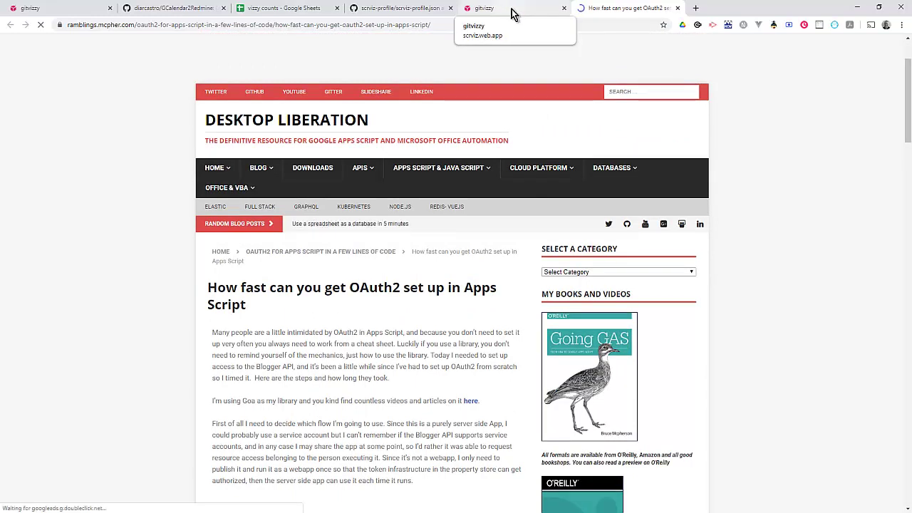
left_click(511, 12)
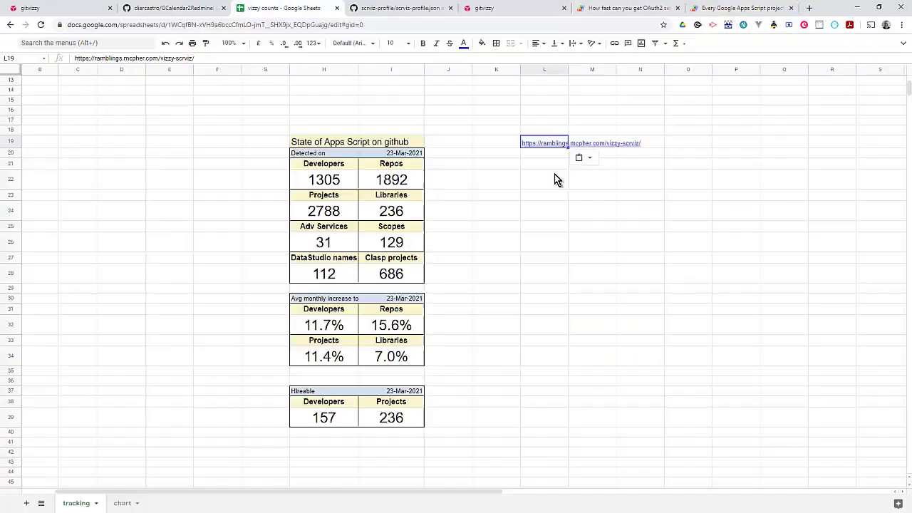
key("Return")
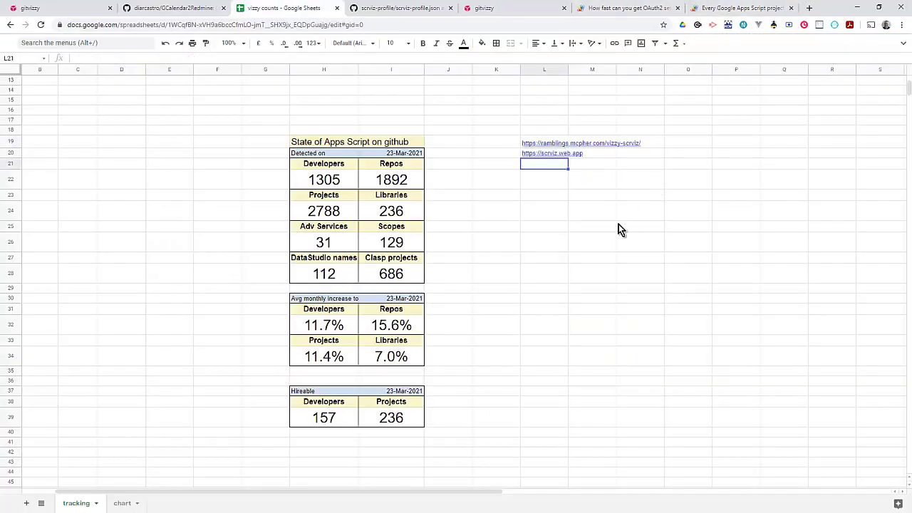